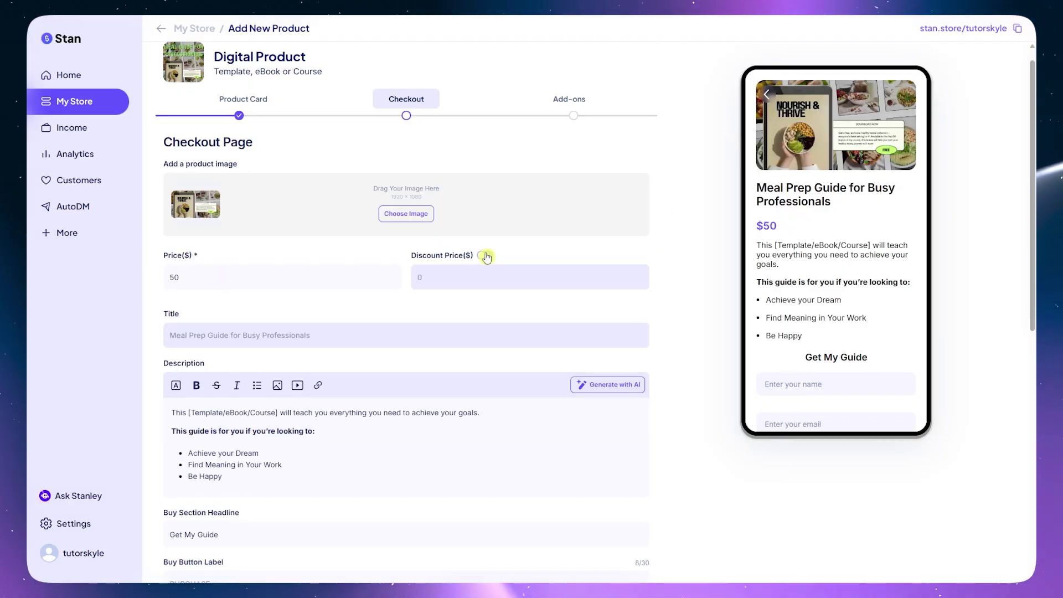
- Enable the discount price on the digital product's checkout page and add a Text field to the information collected from buyers
click(485, 255)
scroll(222, 237, down, 2)
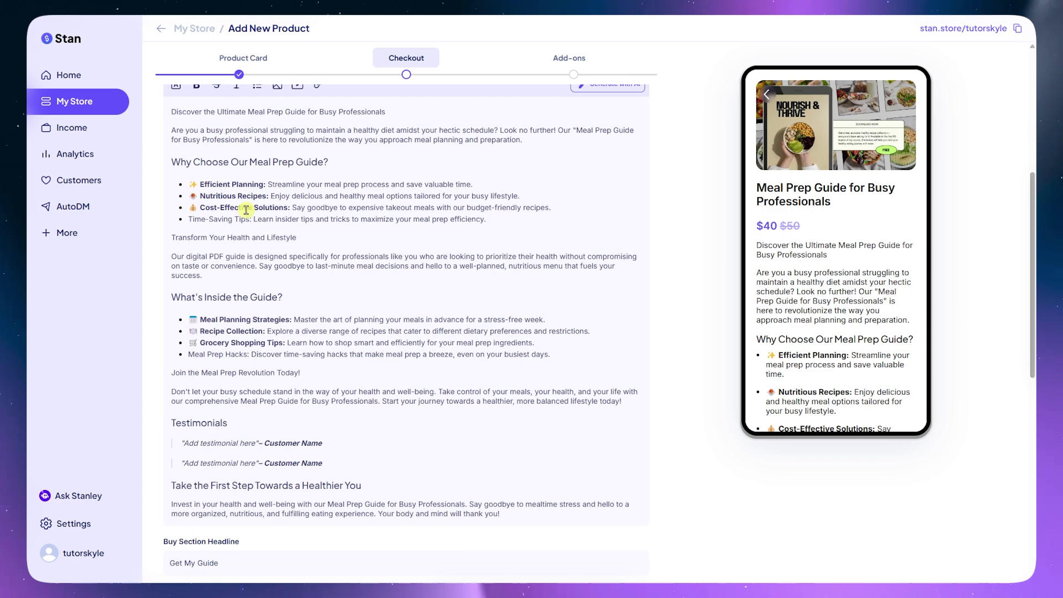
scroll(139, 299, down, 6)
scroll(382, 242, down, 2)
click(388, 373)
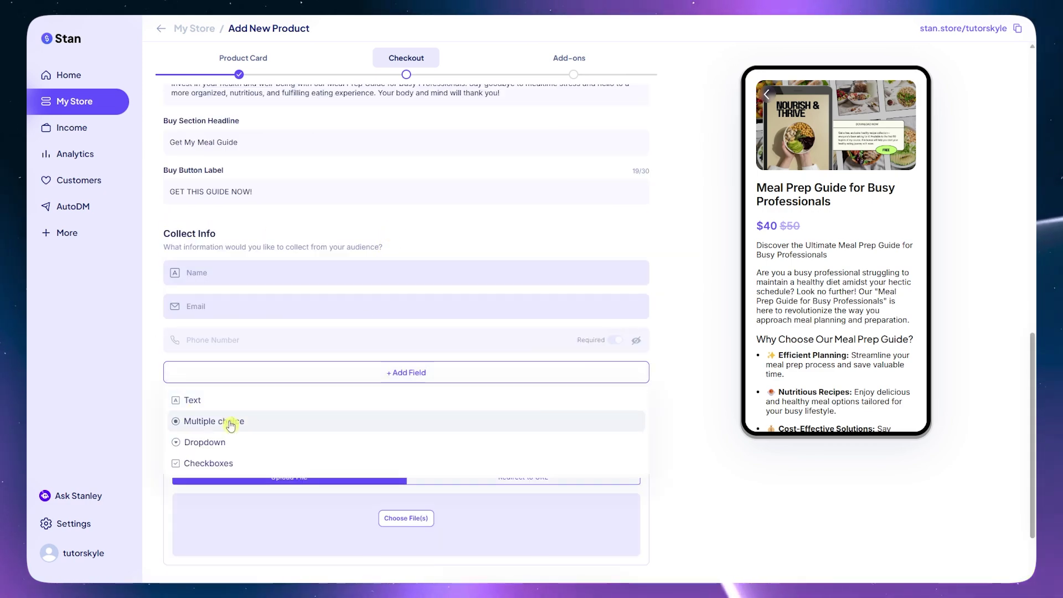
click(205, 399)
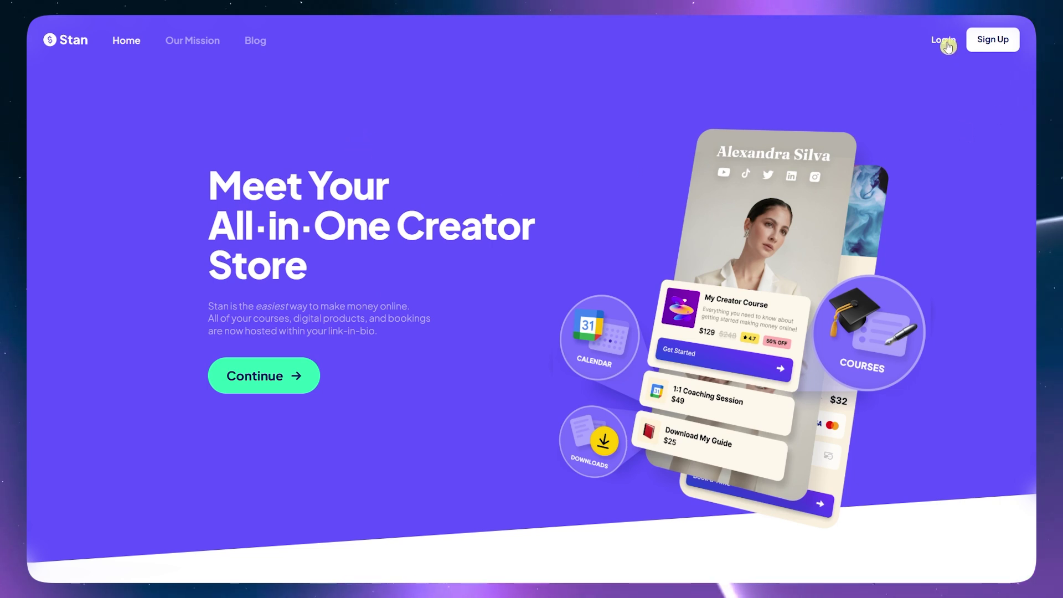
- Start signing up for a Stan account and choose Food & Cooking as the category that relates most
click(1003, 43)
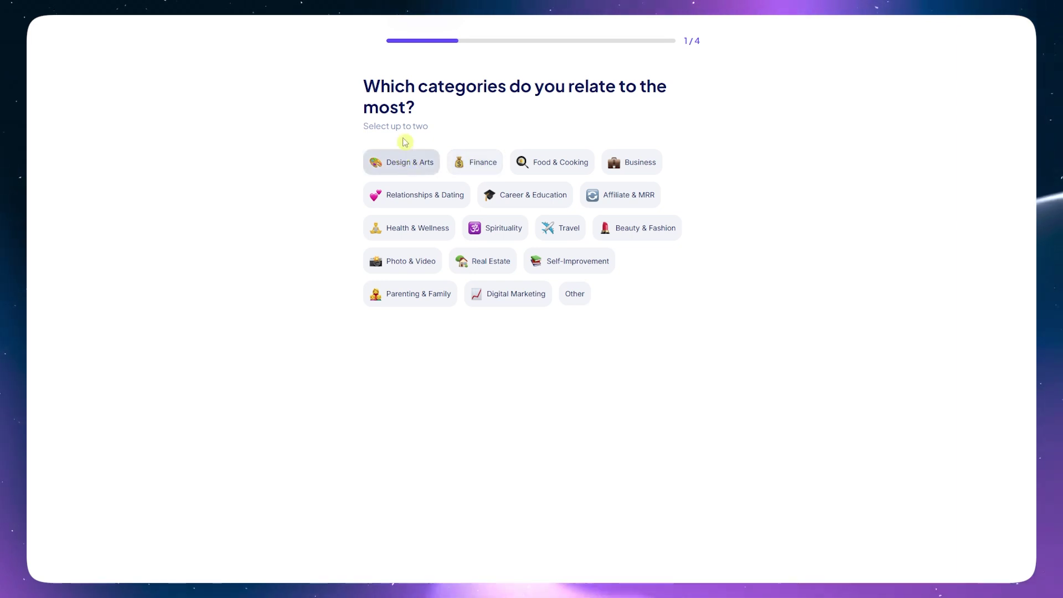
drag(406, 87, 657, 87)
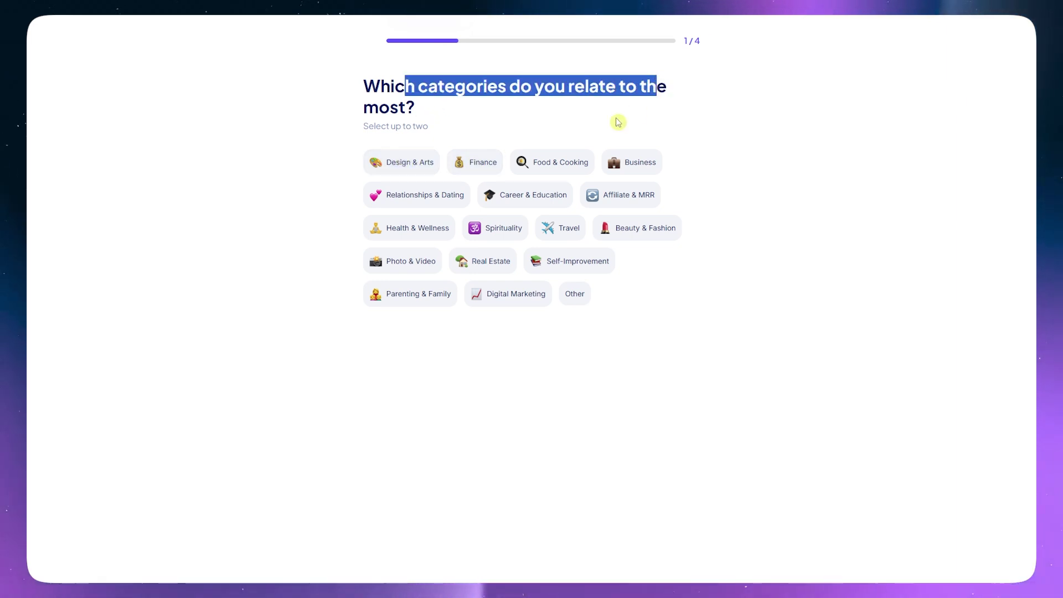
click(555, 132)
click(543, 167)
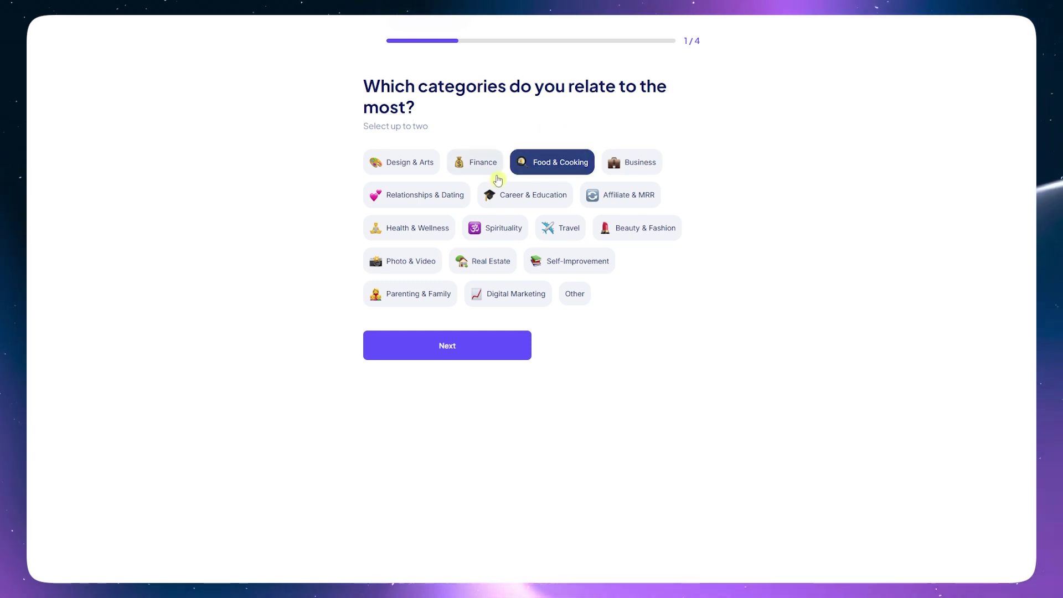
click(450, 354)
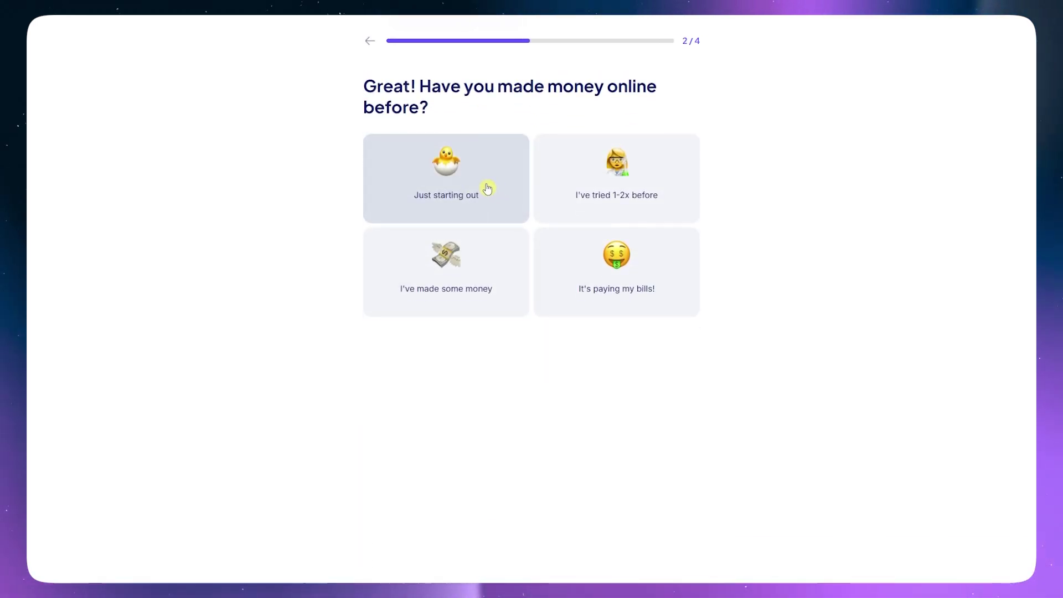
- Answer the onboarding question about having made money online with "I've made some money"
drag(419, 84, 484, 113)
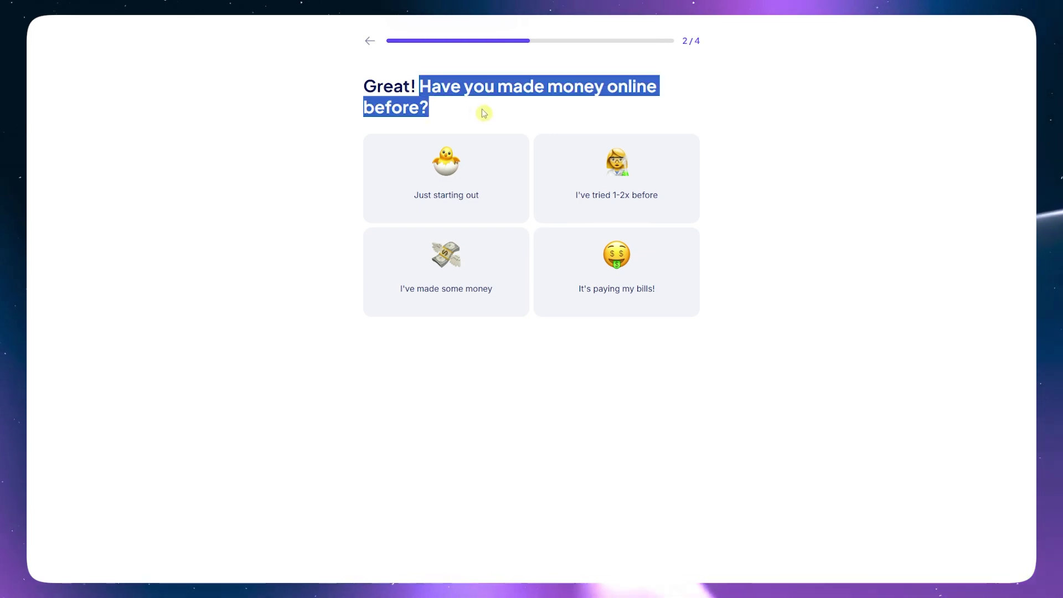
click(422, 95)
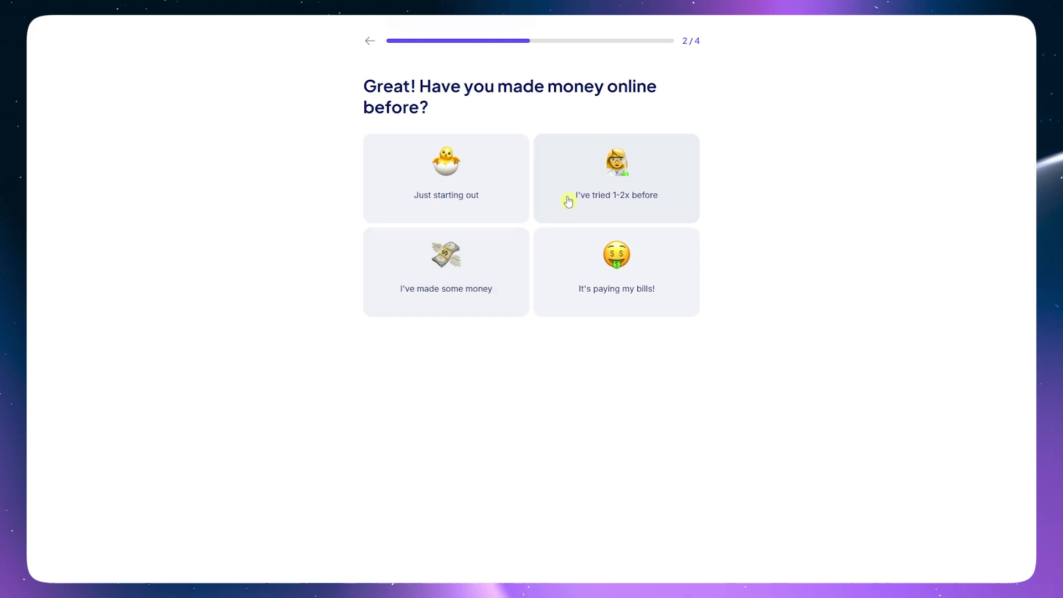
click(456, 275)
- Answer "Products are ready!" for what to sell and "I'm actively building one" for the audience question
drag(378, 88, 703, 100)
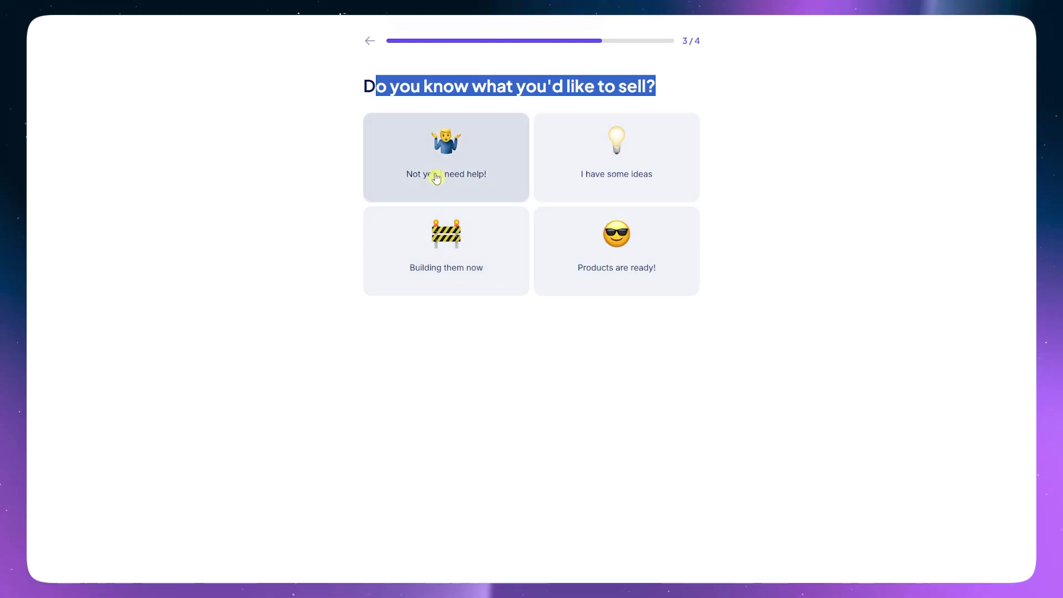
click(573, 262)
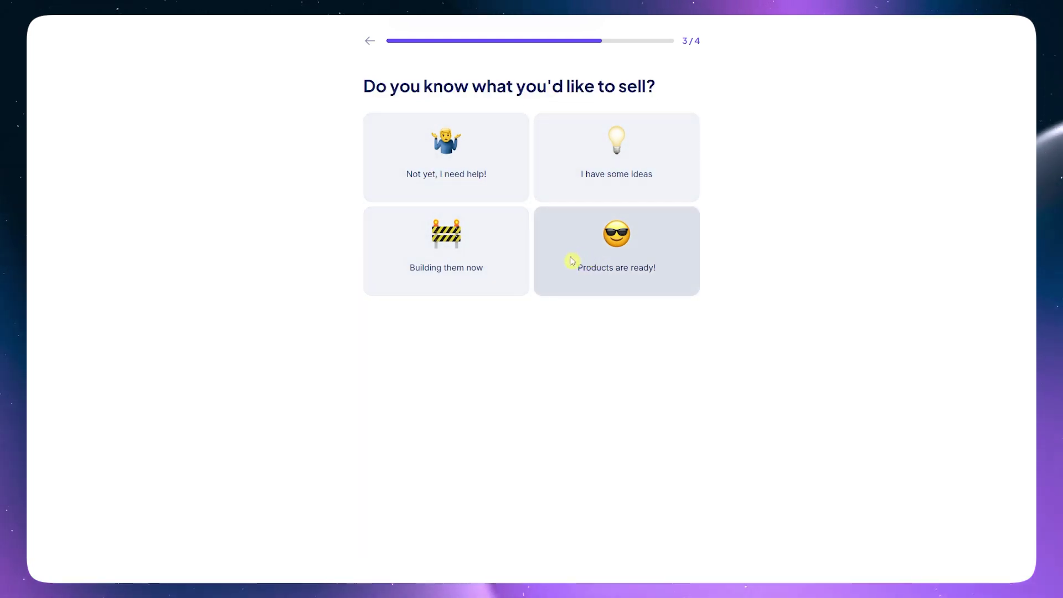
drag(374, 86, 657, 113)
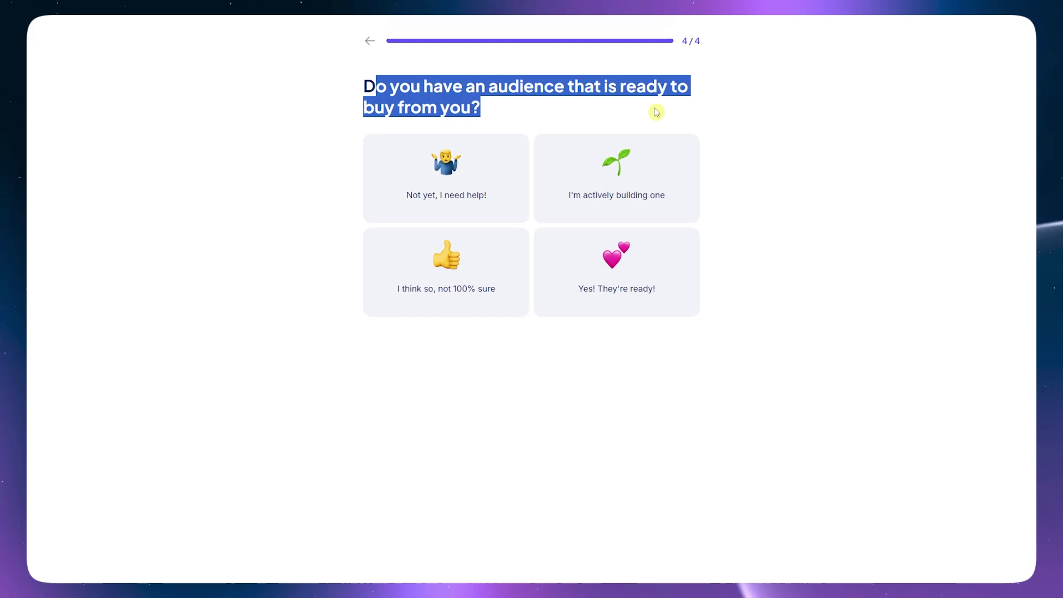
click(752, 131)
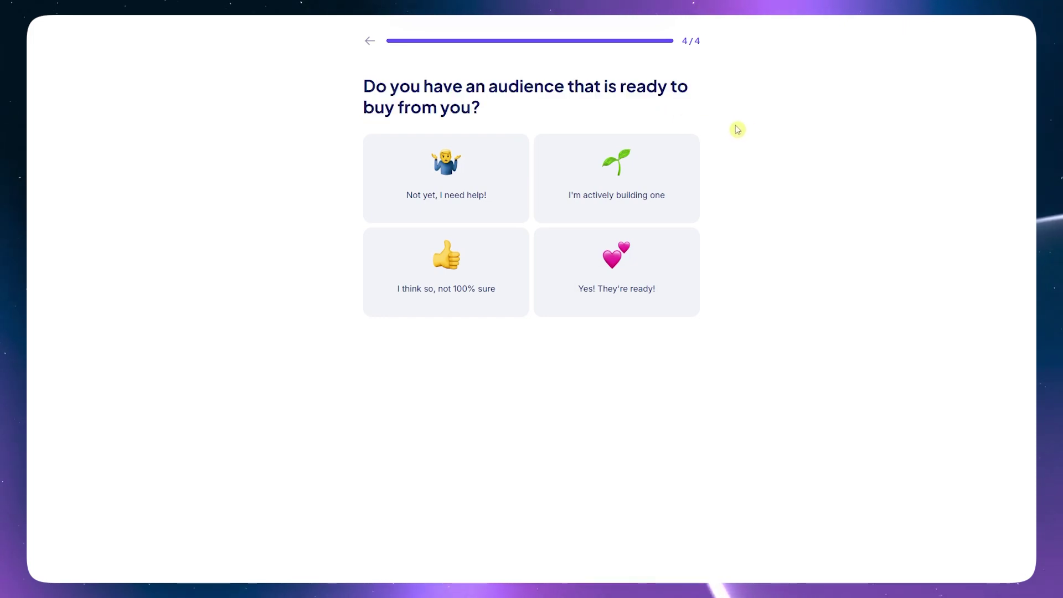
click(615, 213)
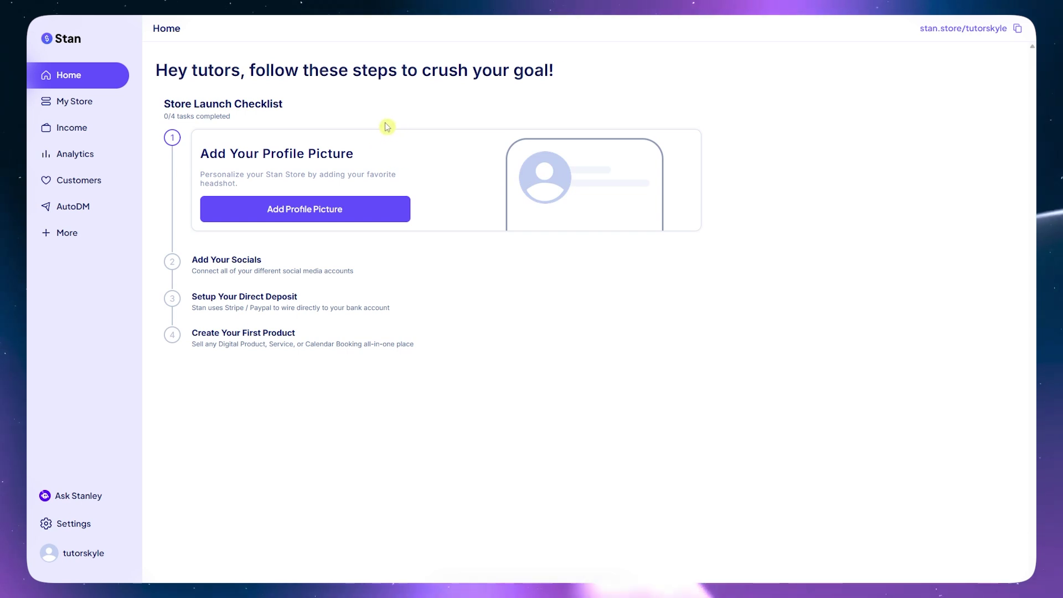
- Review the Store Launch Checklist tasks, including the profile picture, direct deposit and first product
drag(210, 149, 364, 161)
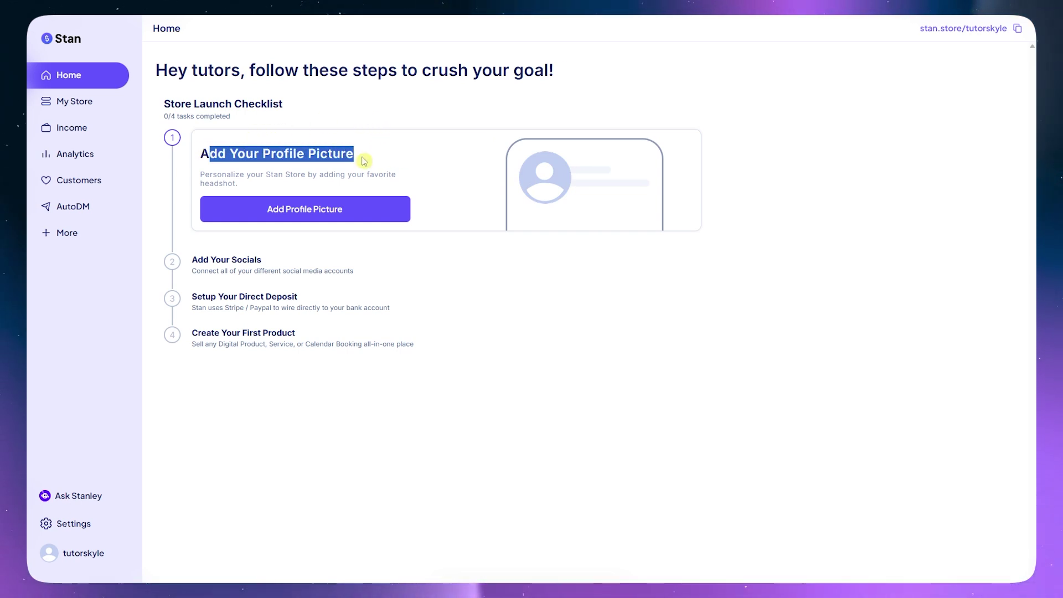
click(419, 300)
drag(202, 297, 262, 294)
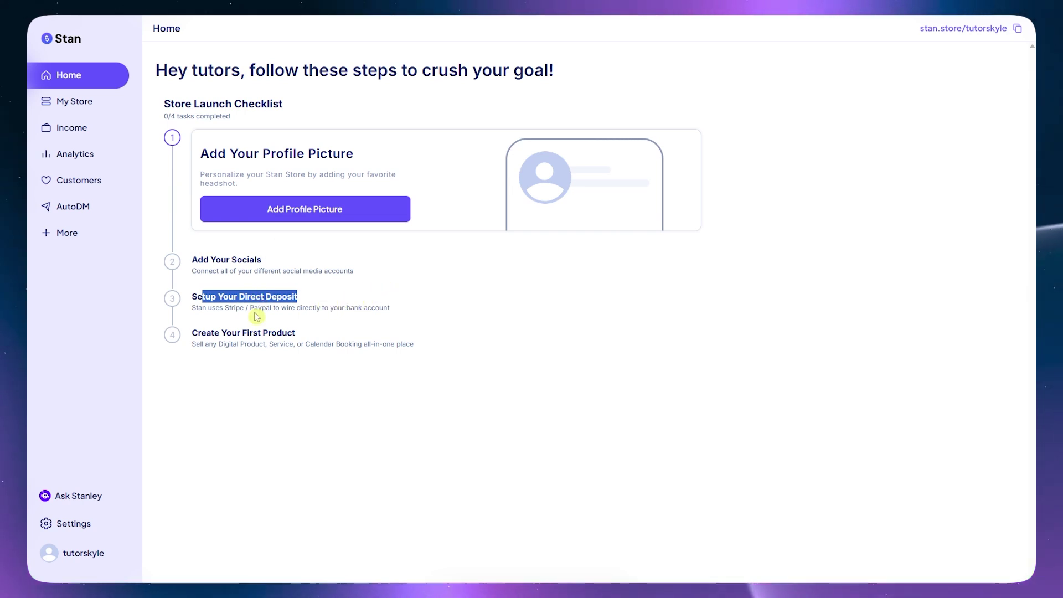
drag(198, 337, 301, 341)
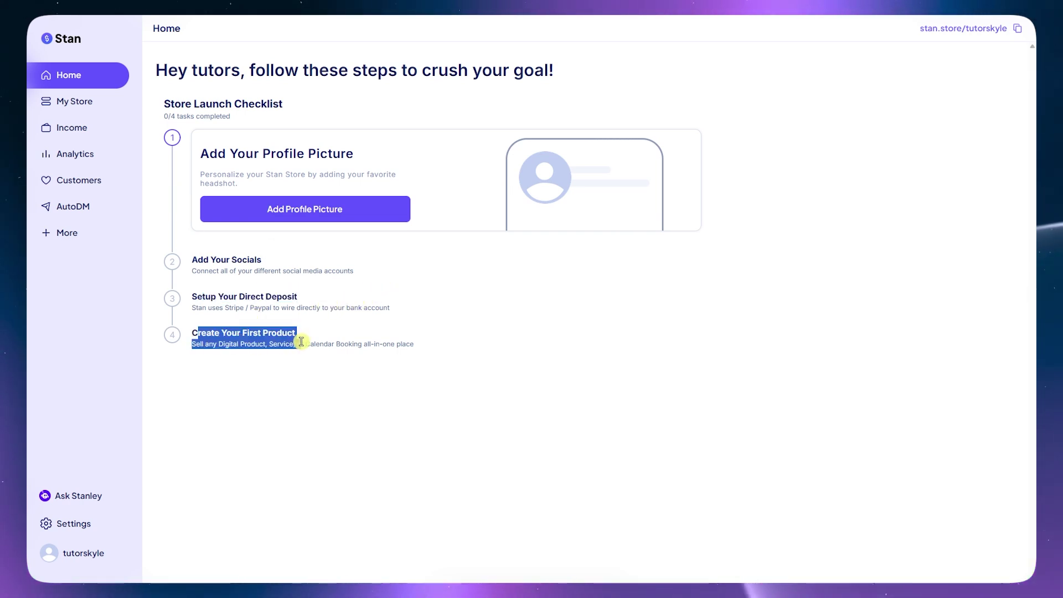
click(418, 337)
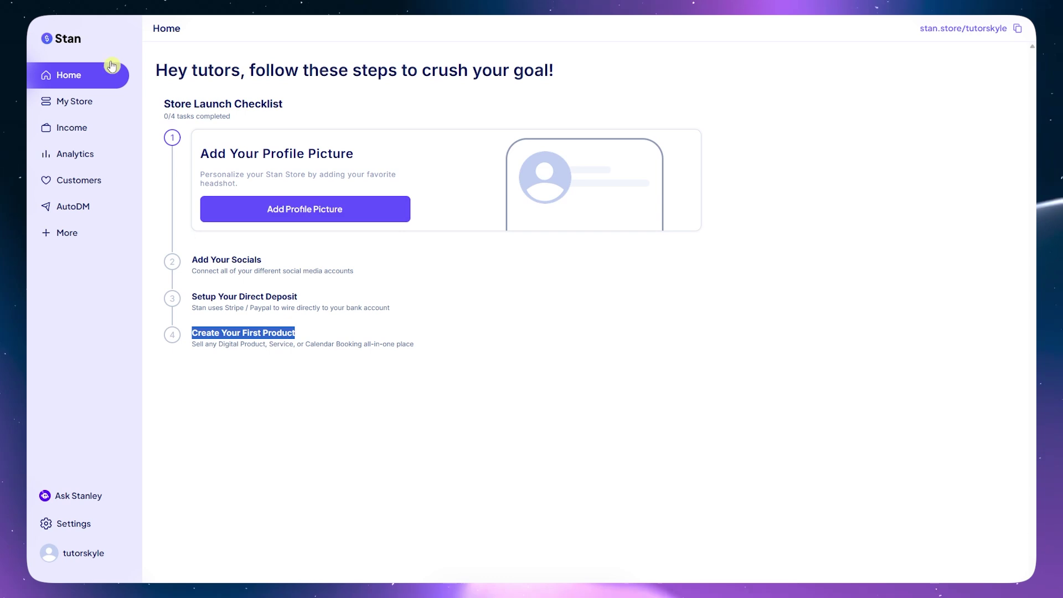
click(318, 359)
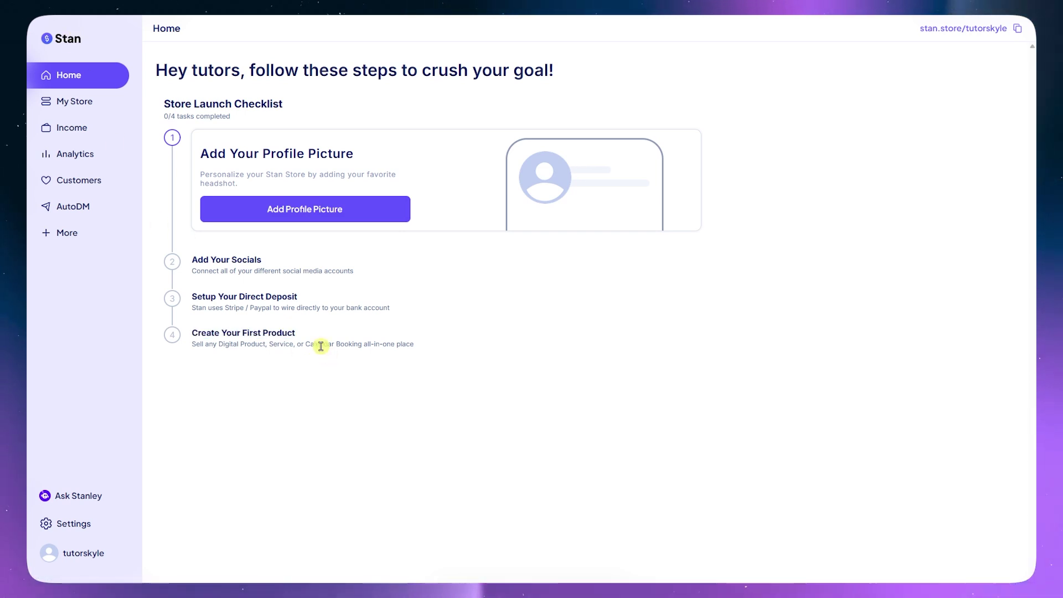
- Add a new product of the Digital Product type to the store
click(48, 102)
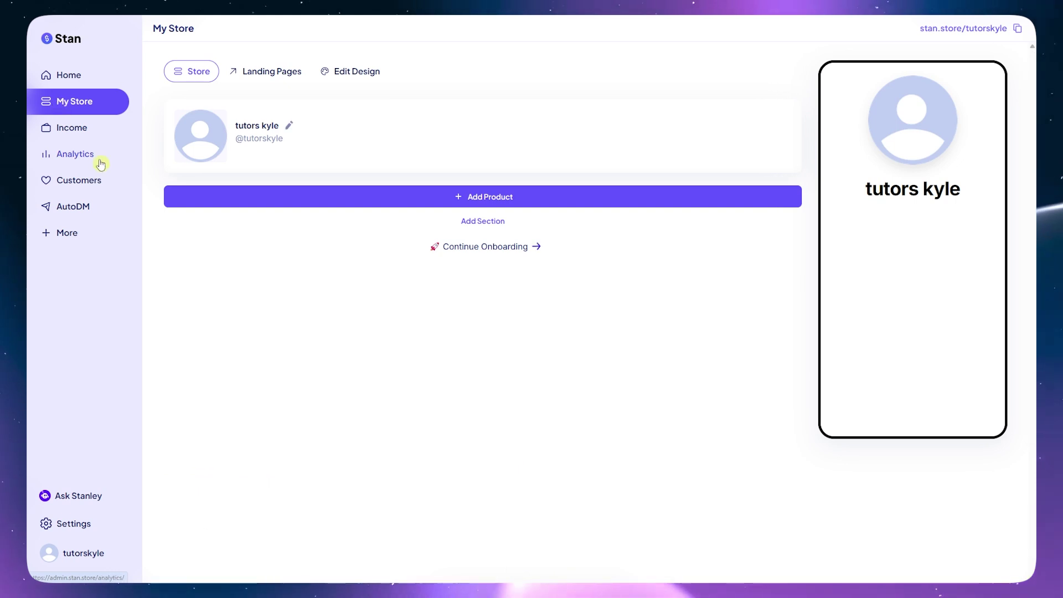
click(322, 205)
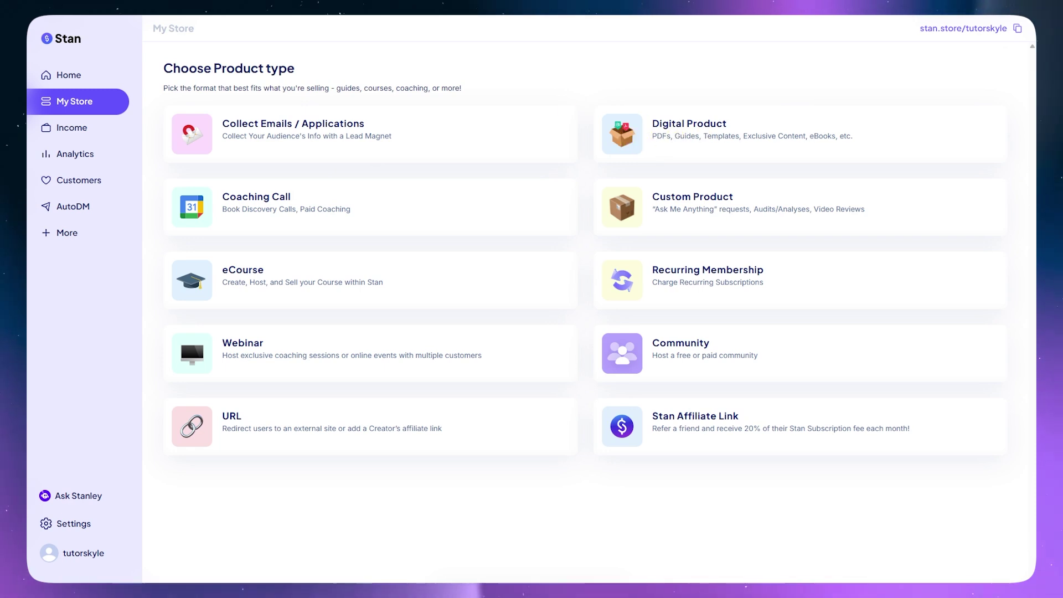
click(619, 141)
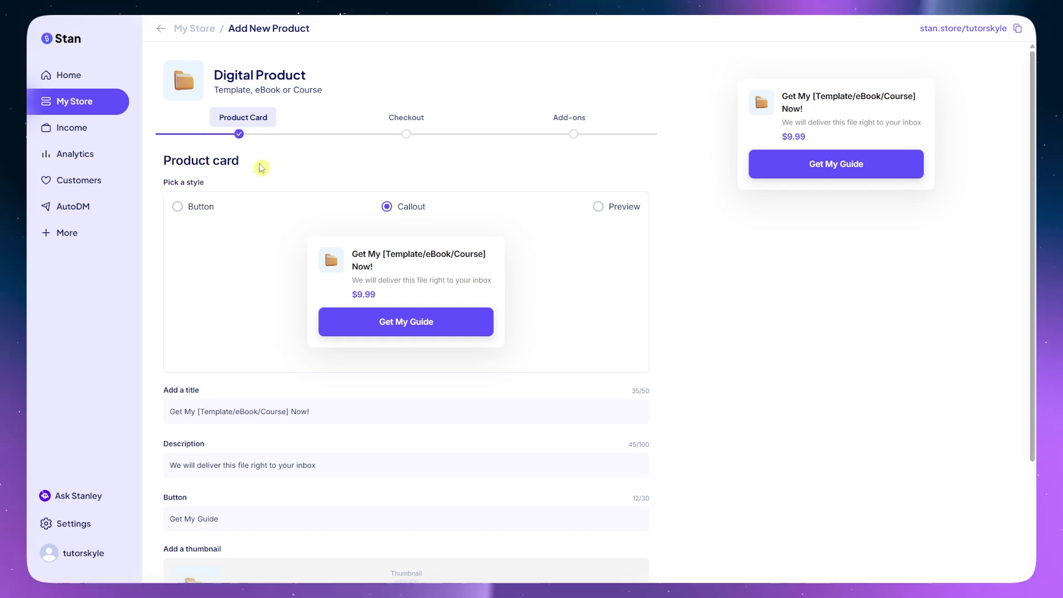
- Try the Button and Preview styles for the product card, and return to the Callout style
drag(164, 162, 240, 161)
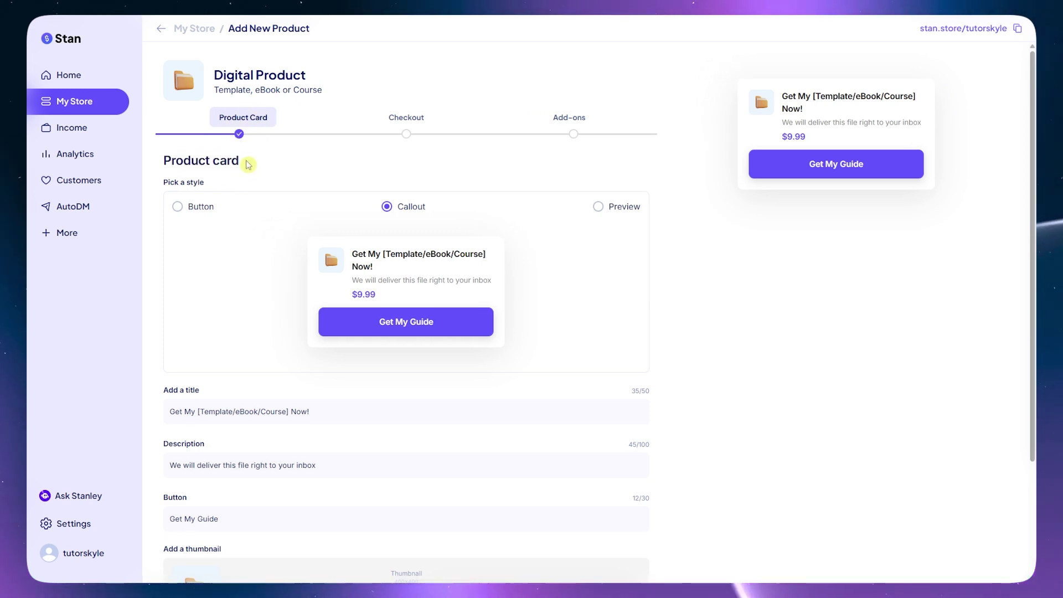
scroll(232, 177, down, 1)
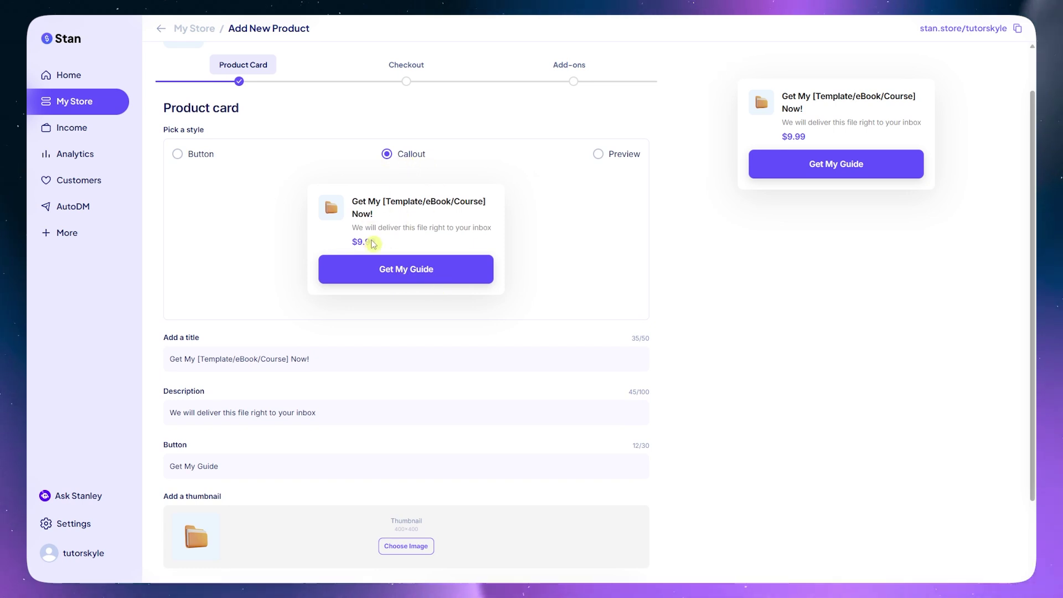
click(178, 155)
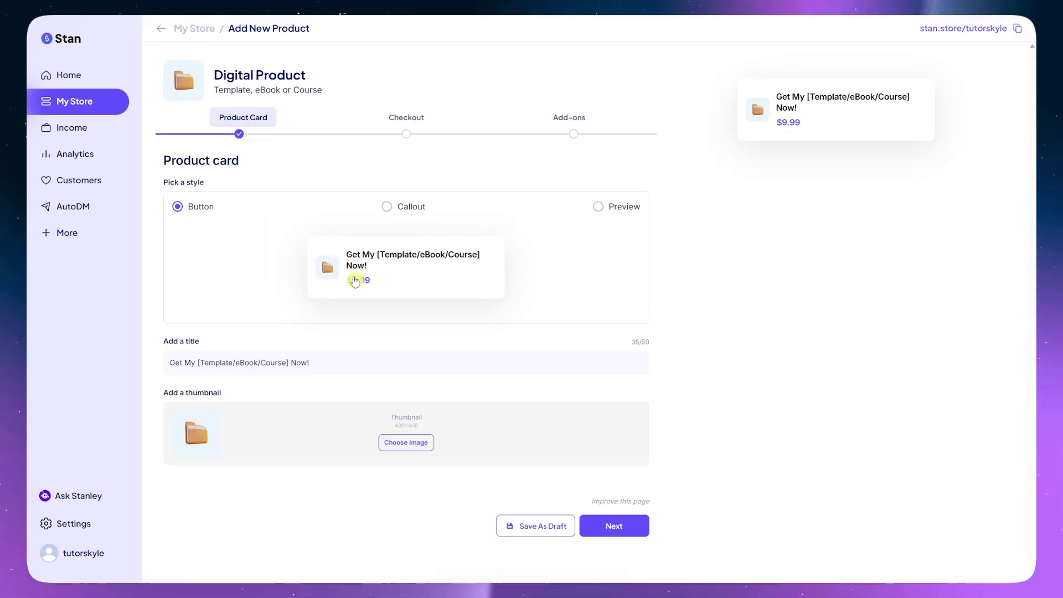
click(599, 207)
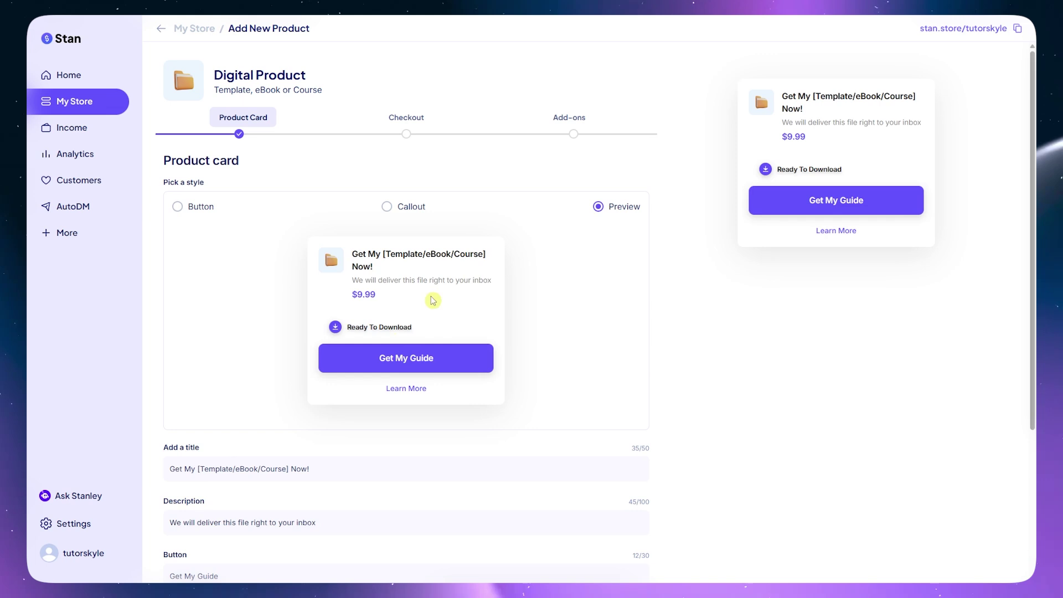
click(388, 207)
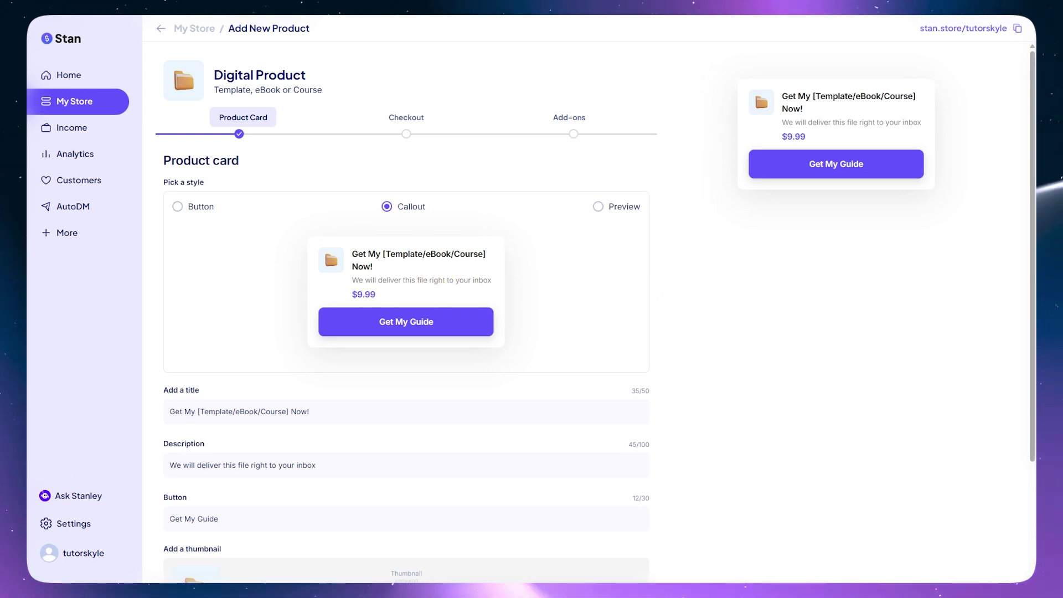
- Replace the product card's placeholder title with "Meal prep guide for busy professionals"
scroll(432, 370, down, 3)
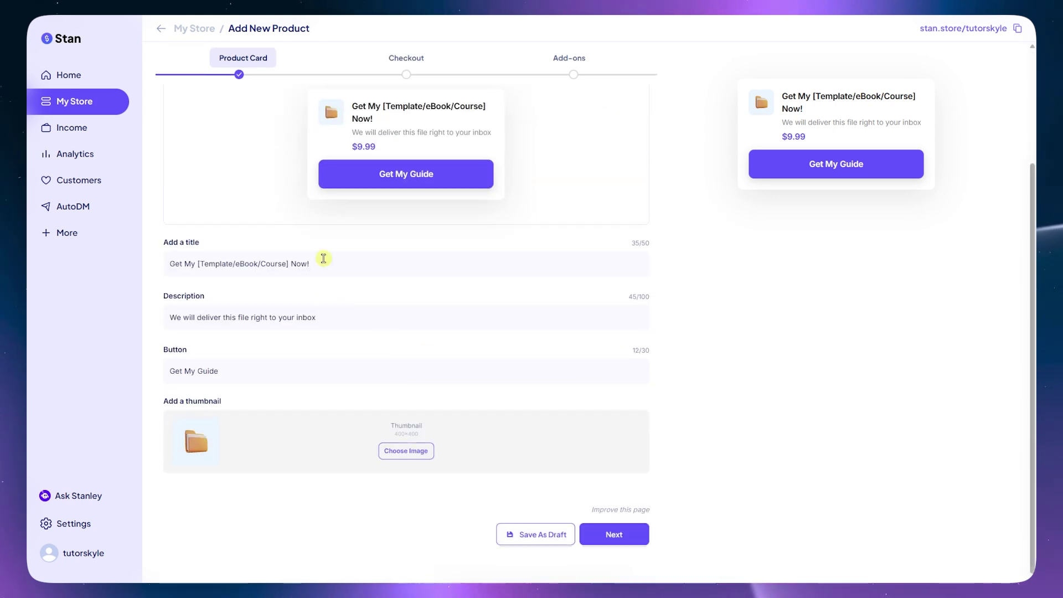
drag(322, 262, 152, 265)
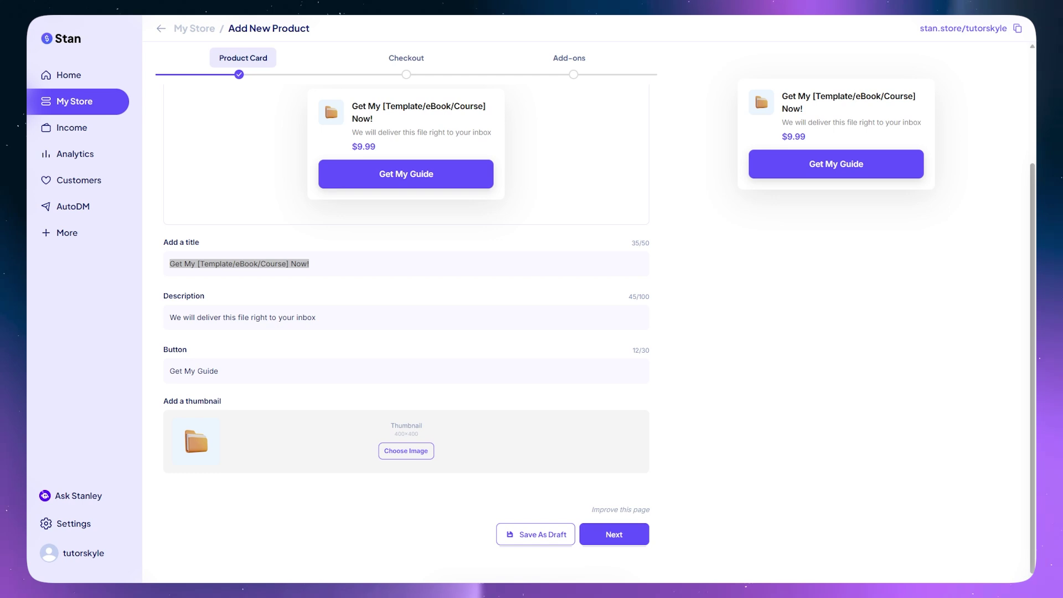
text(Meal prep guide for busy professionals)
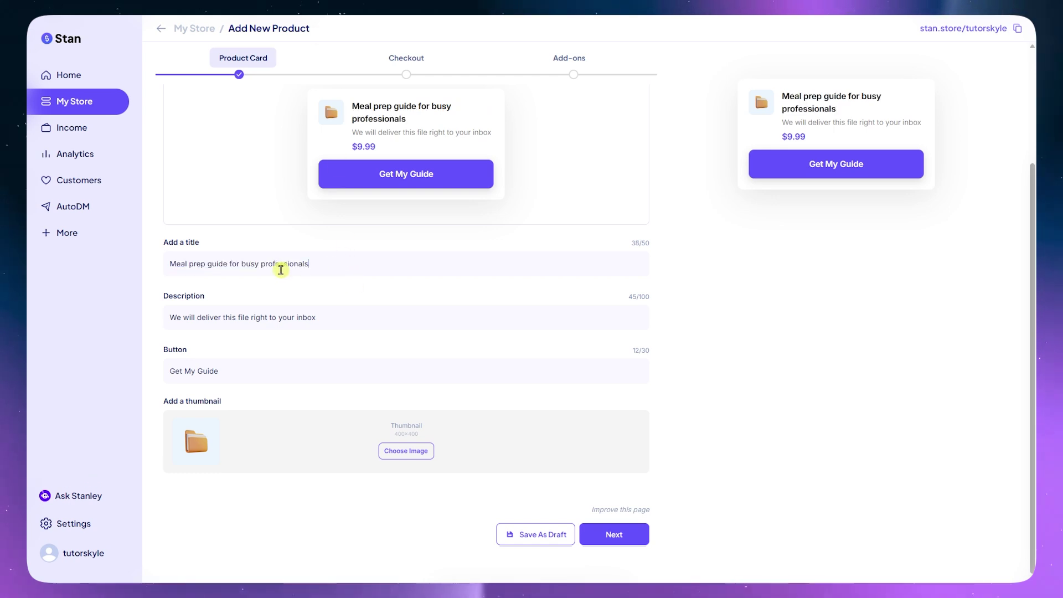
- Capitalize the remaining main words of the product card's title so it reads "Meal Prep Guide for Busy Professionals"
click(190, 263)
key(BackSpace)
text(P)
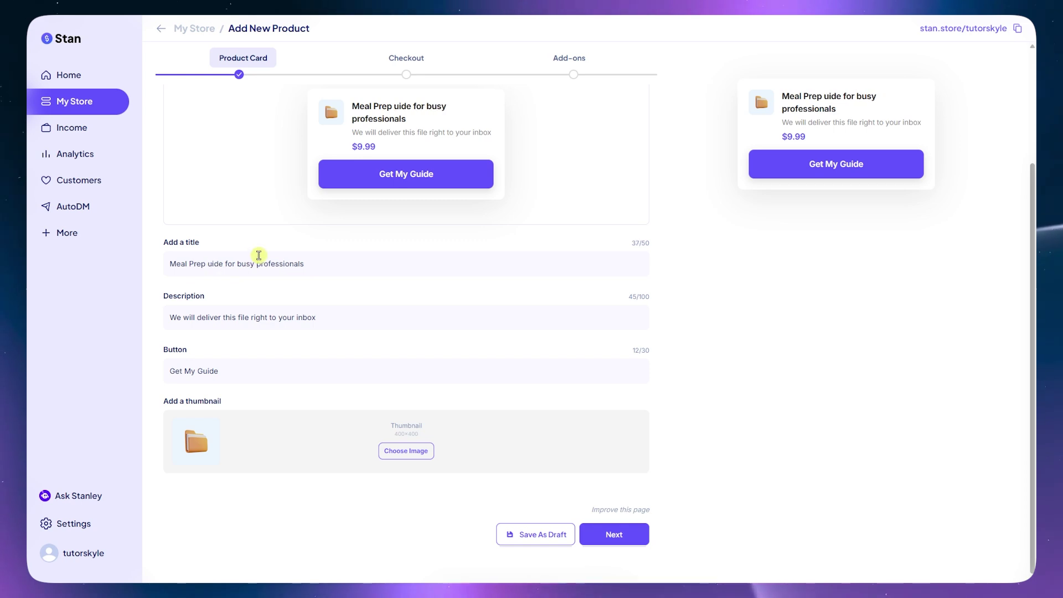
key(BackSpace)
text(G)
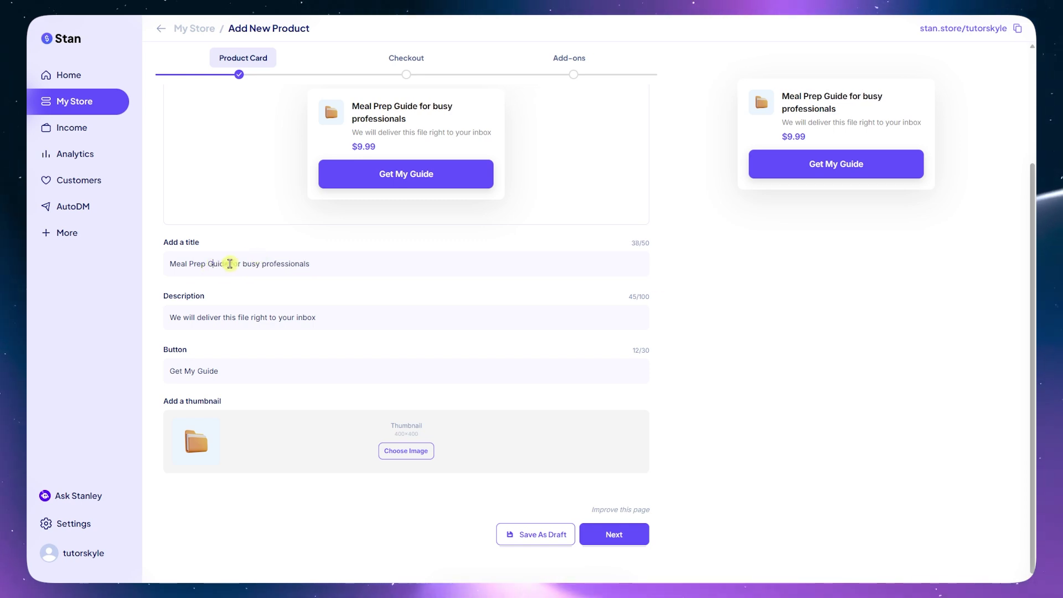
click(247, 264)
key(BackSpace)
text(B)
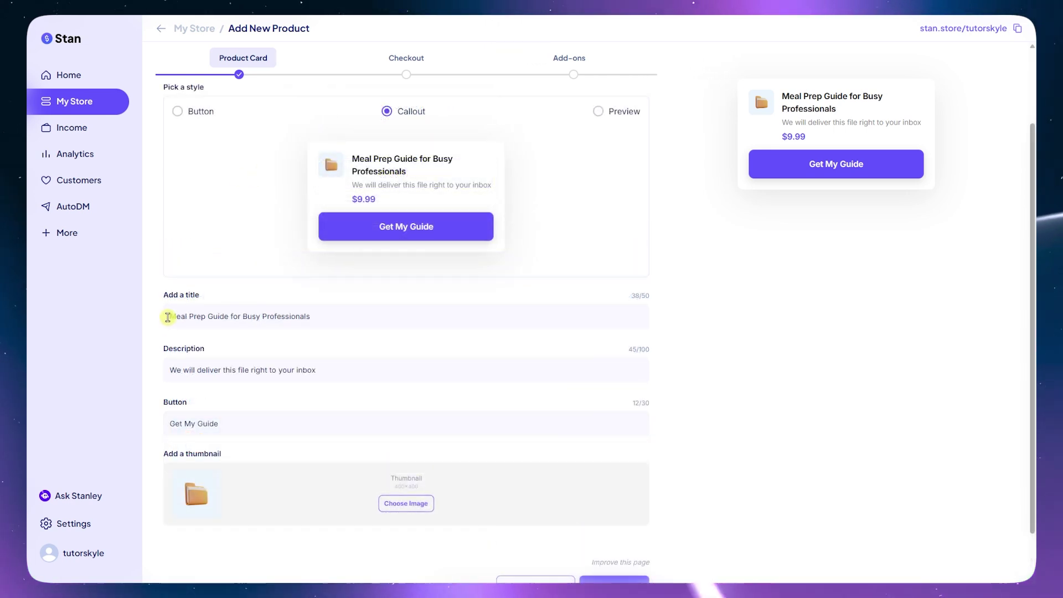
drag(169, 316, 284, 315)
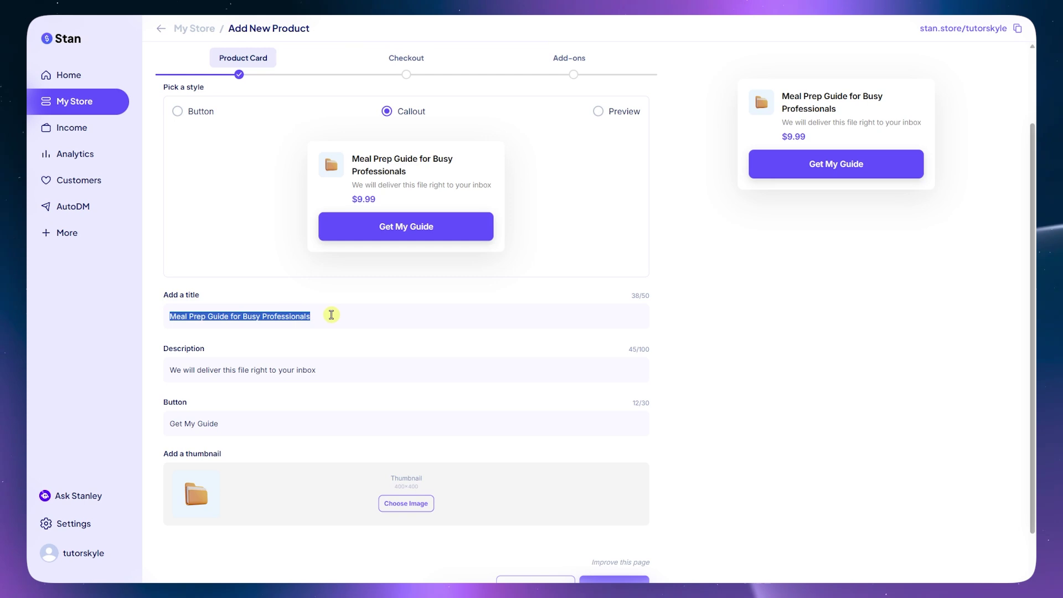
click(722, 301)
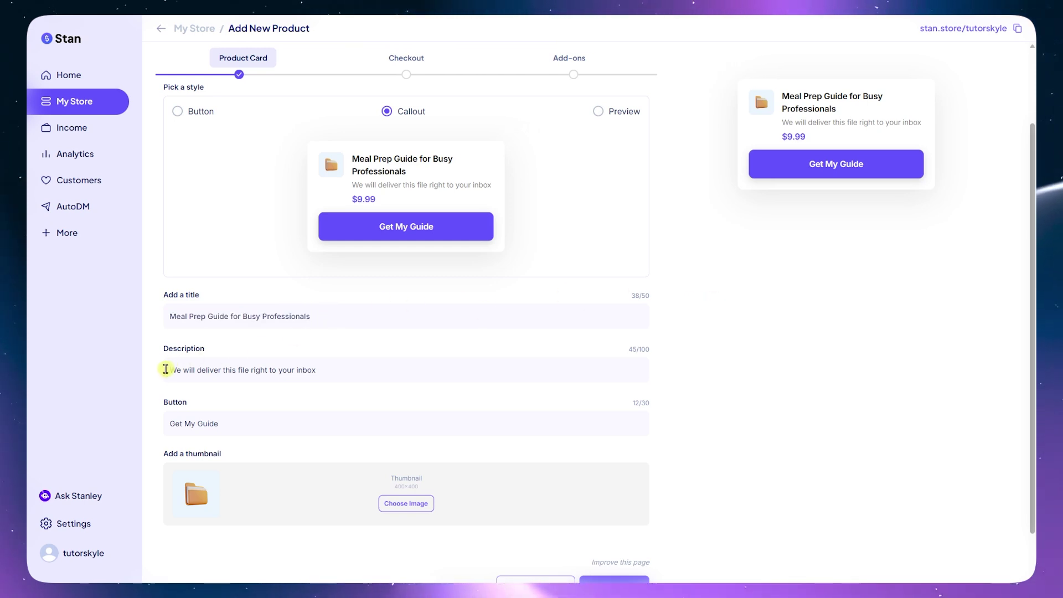
- Replace the product card's description with "Healthy weekly meal prep guide with grocery list + tips for busy 9-5ers and entrepreneurs."
drag(167, 370, 378, 373)
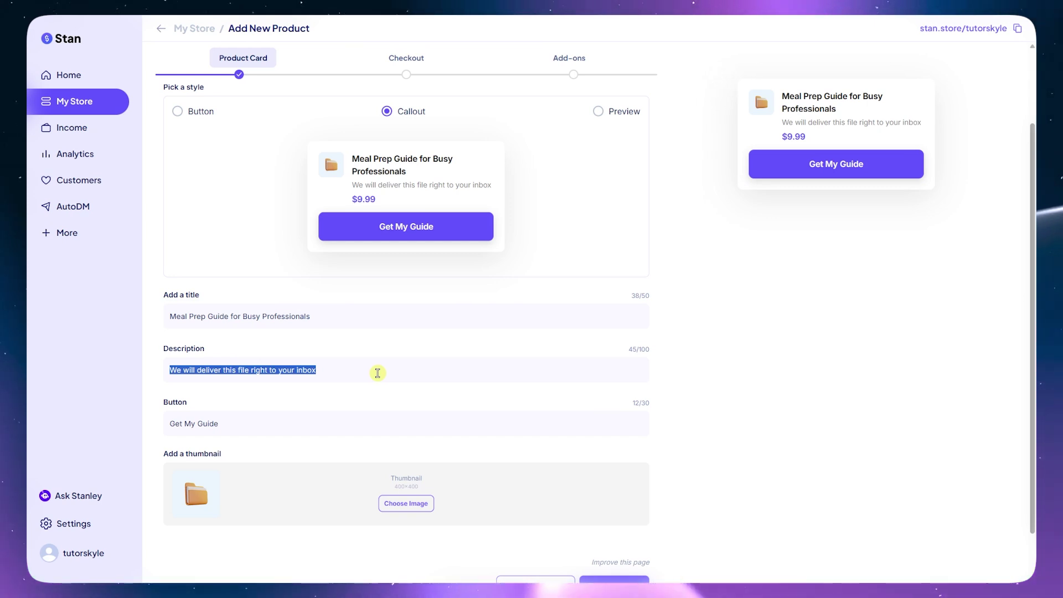
key(alt+Tab)
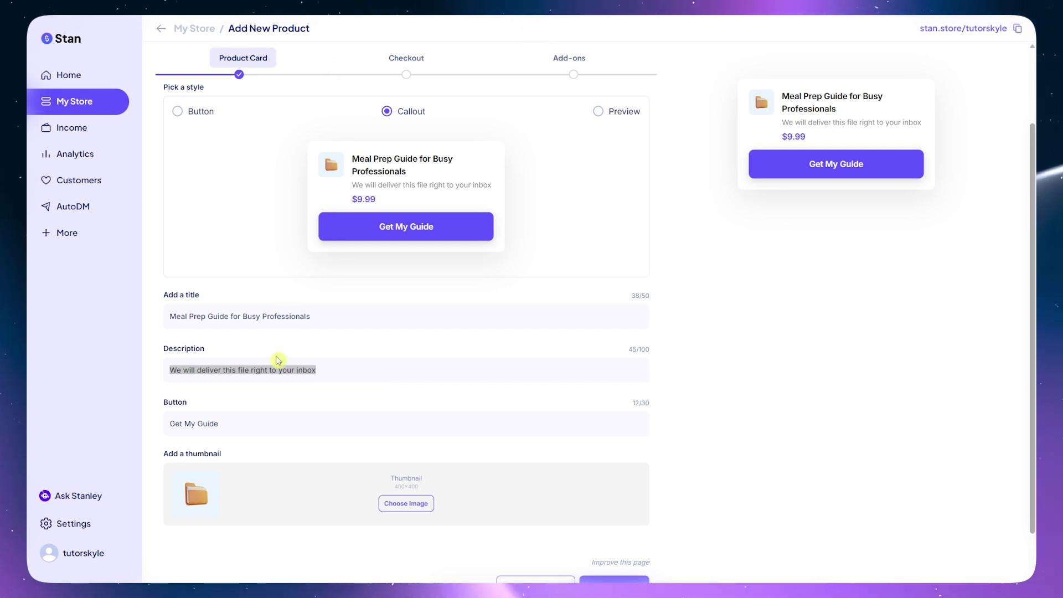
click(278, 370)
key(ctrl+a)
text(Healthy weekly meal prep guide with grocery list + tips for busy 9-5ers and entrepreneurs.)
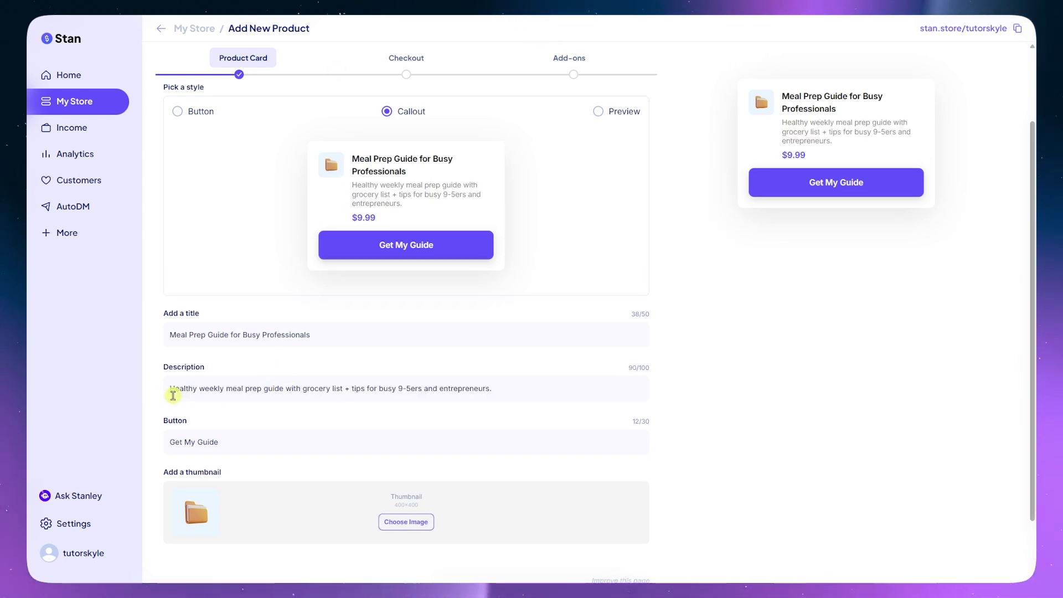
drag(227, 388, 479, 391)
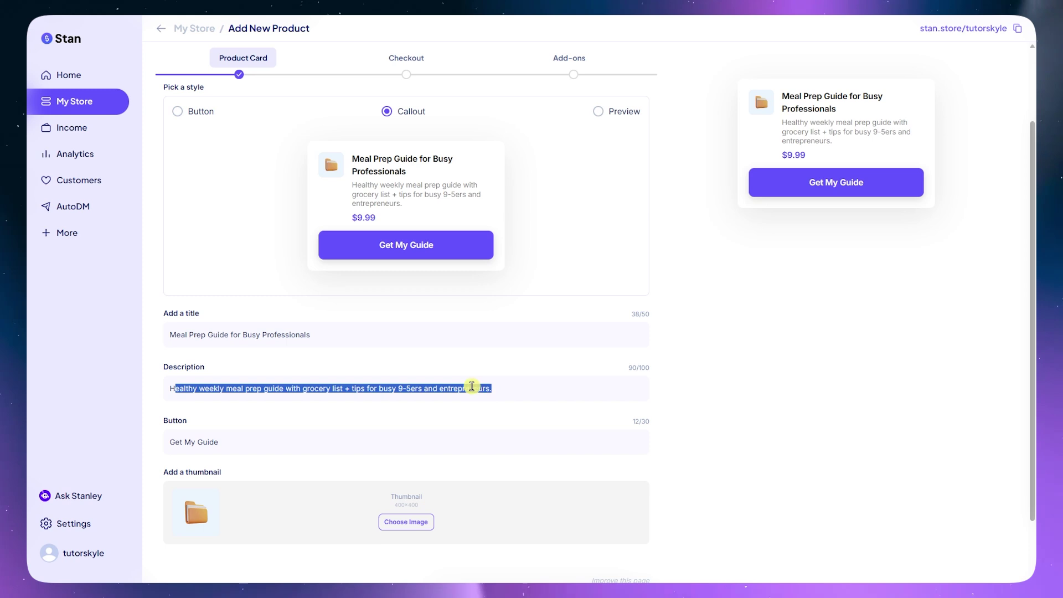
click(502, 390)
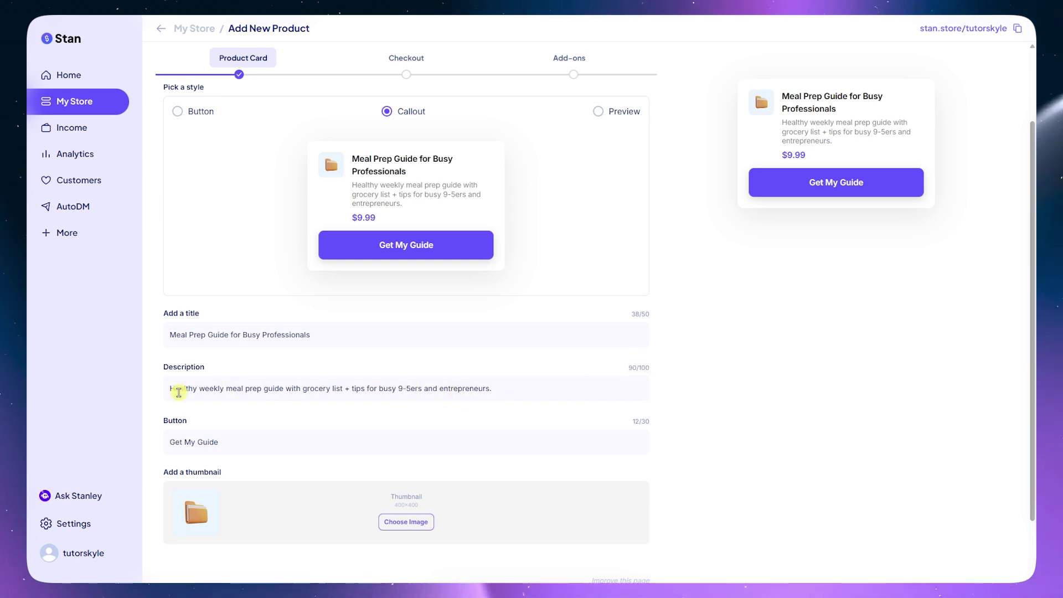
click(182, 393)
drag(182, 393, 487, 396)
click(746, 388)
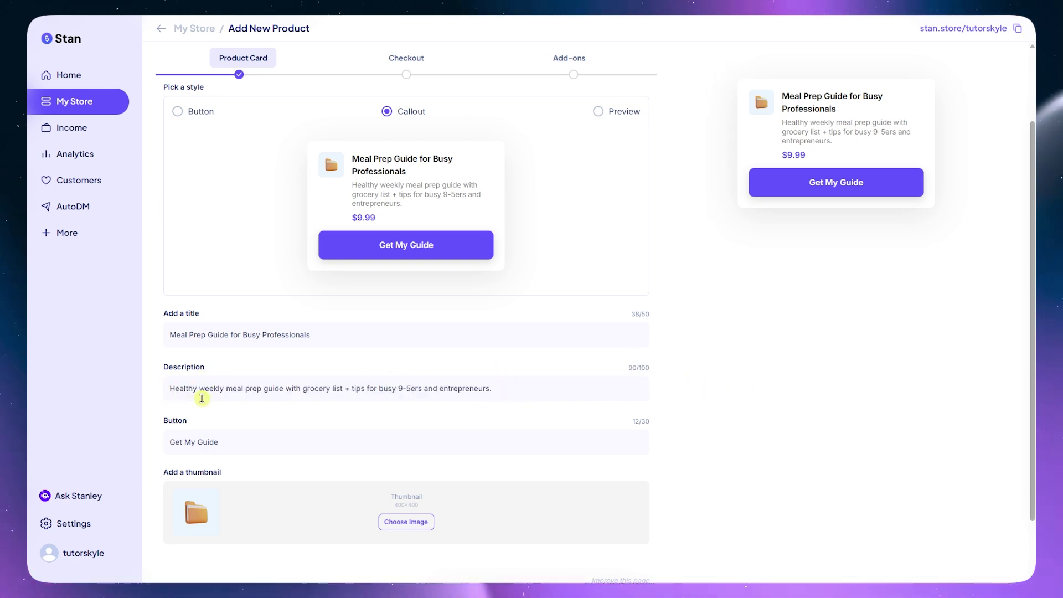
- Extend the product card's button text so it reads "Get My Guide Now!"
scroll(172, 382, down, 1)
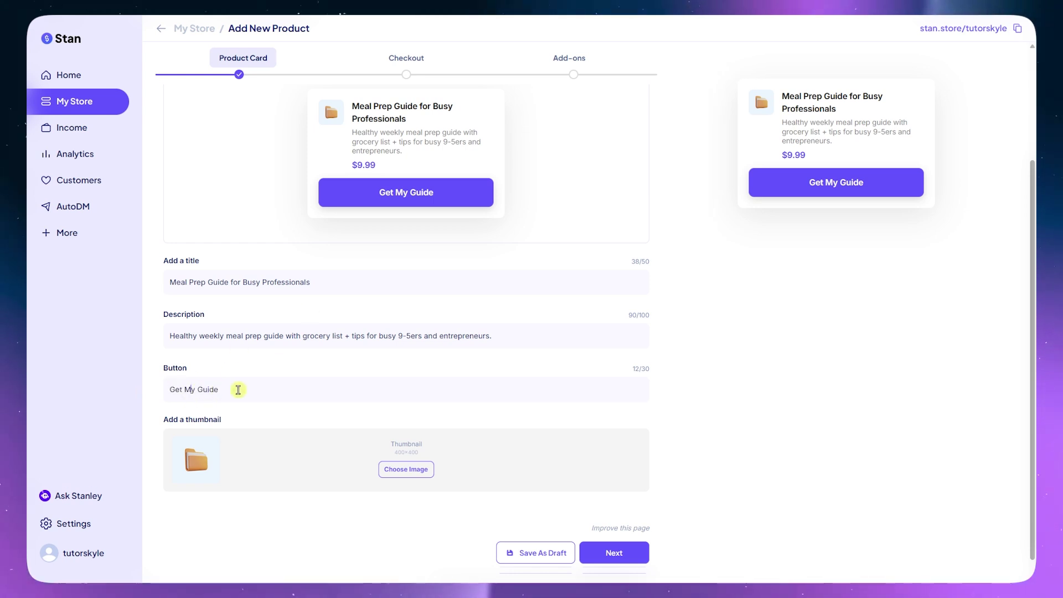
text(Now!)
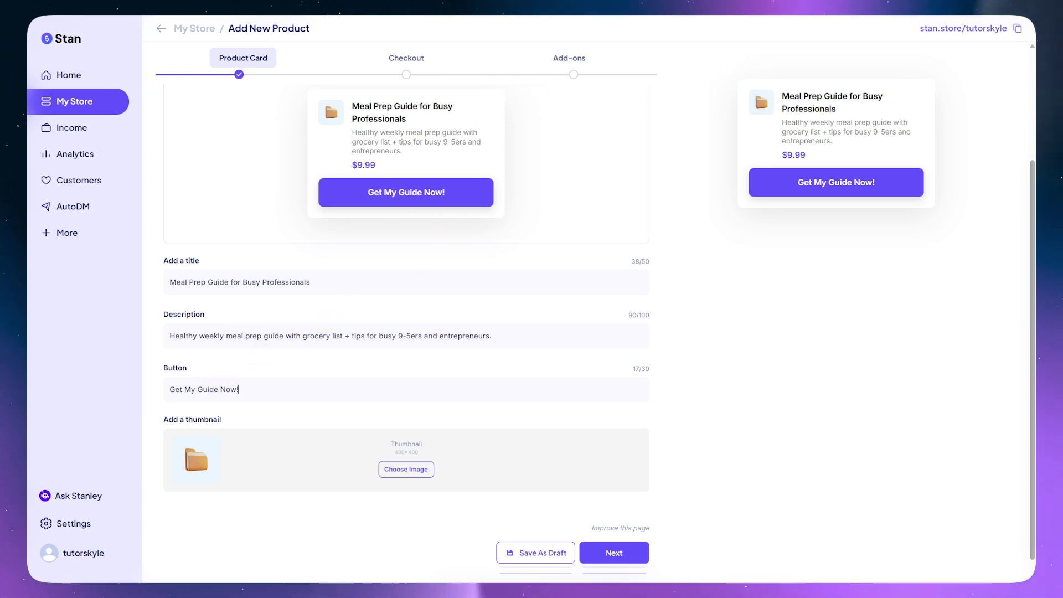
scroll(724, 327, down, 1)
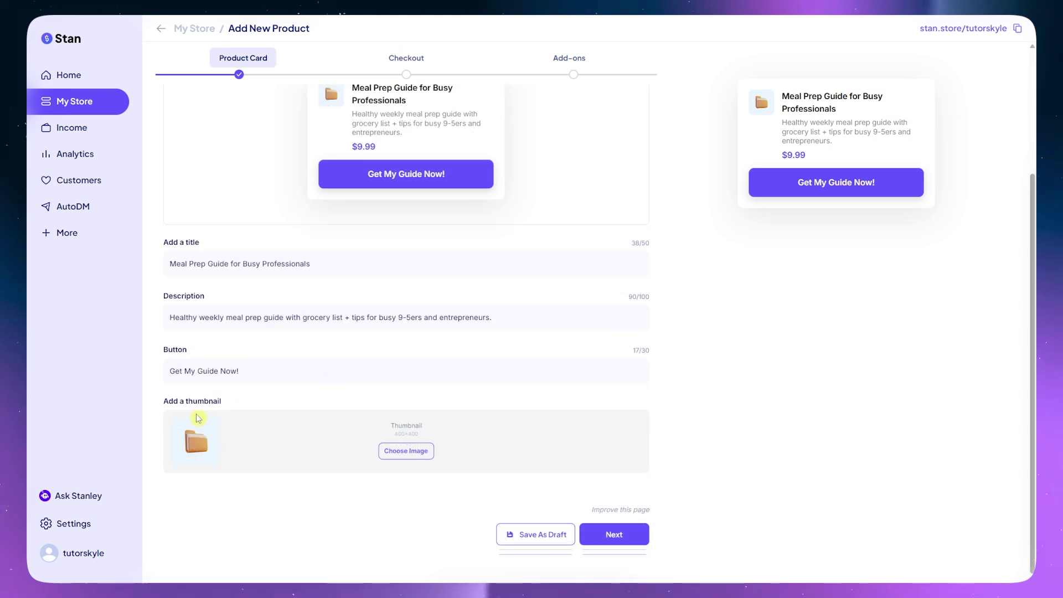
drag(162, 405, 237, 404)
click(239, 404)
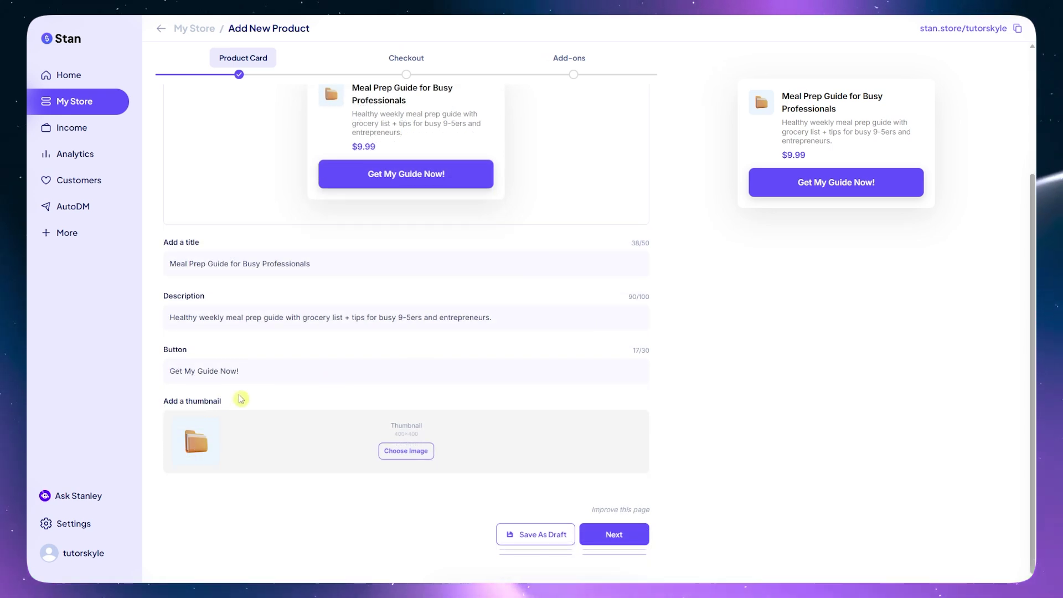
scroll(241, 404, up, 2)
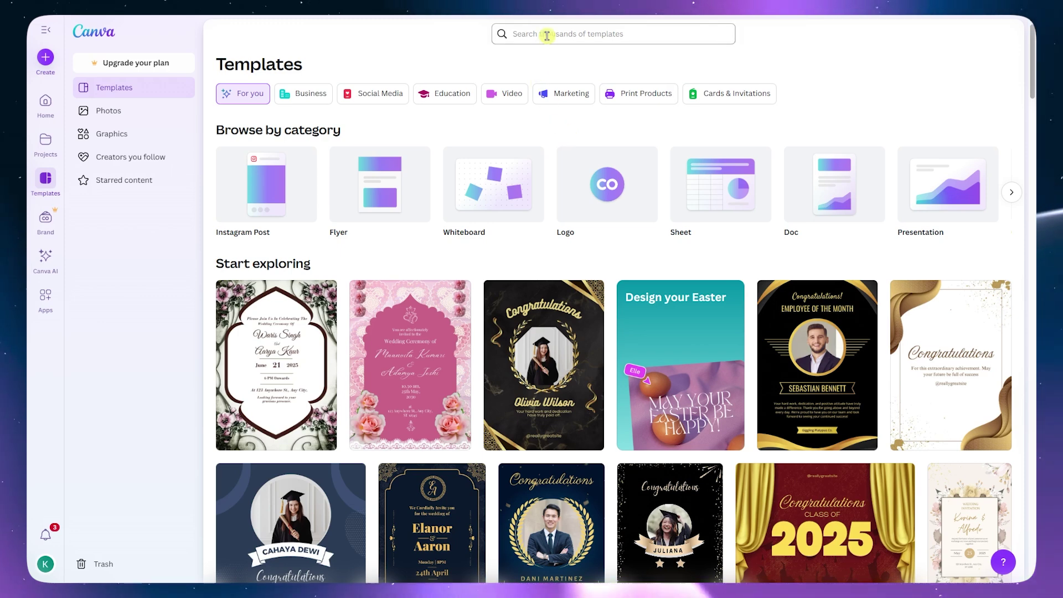
- In Canva, search the templates for "digital product mock up meal" and browse the matching designs
click(542, 35)
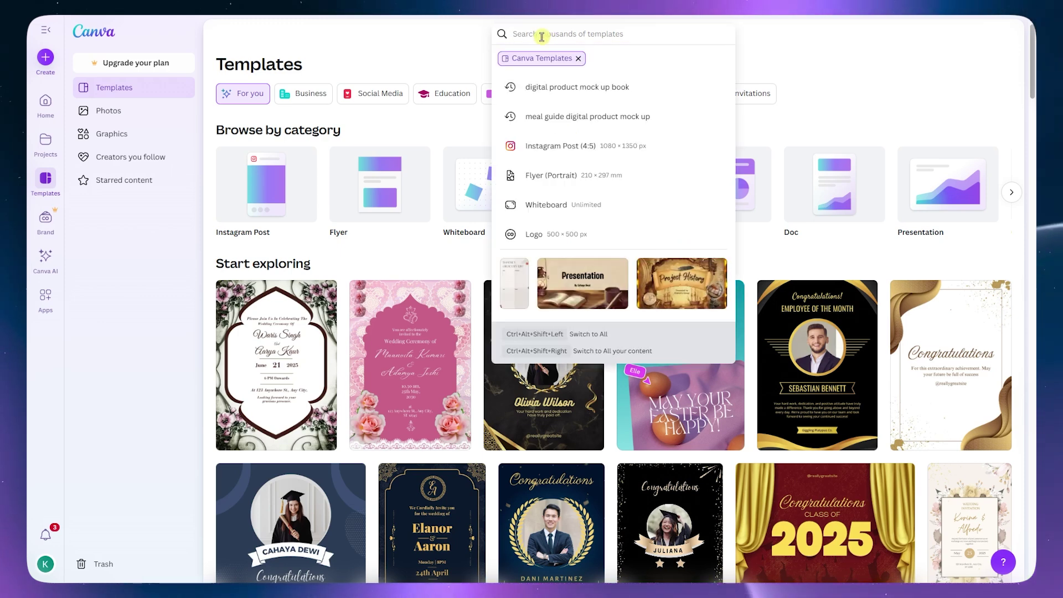
text(product)
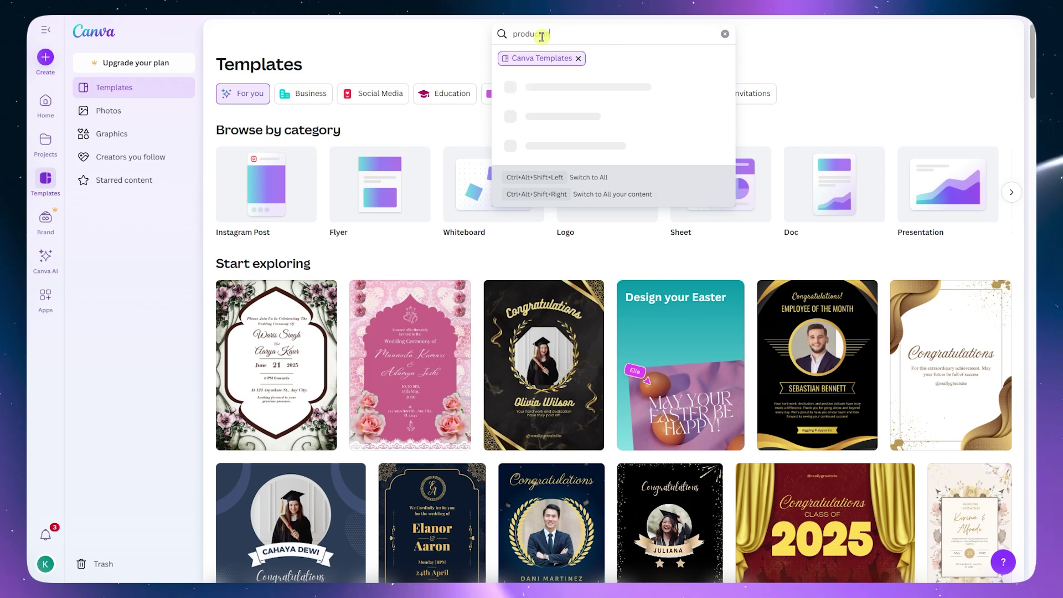
double_click(542, 34)
text(digital)
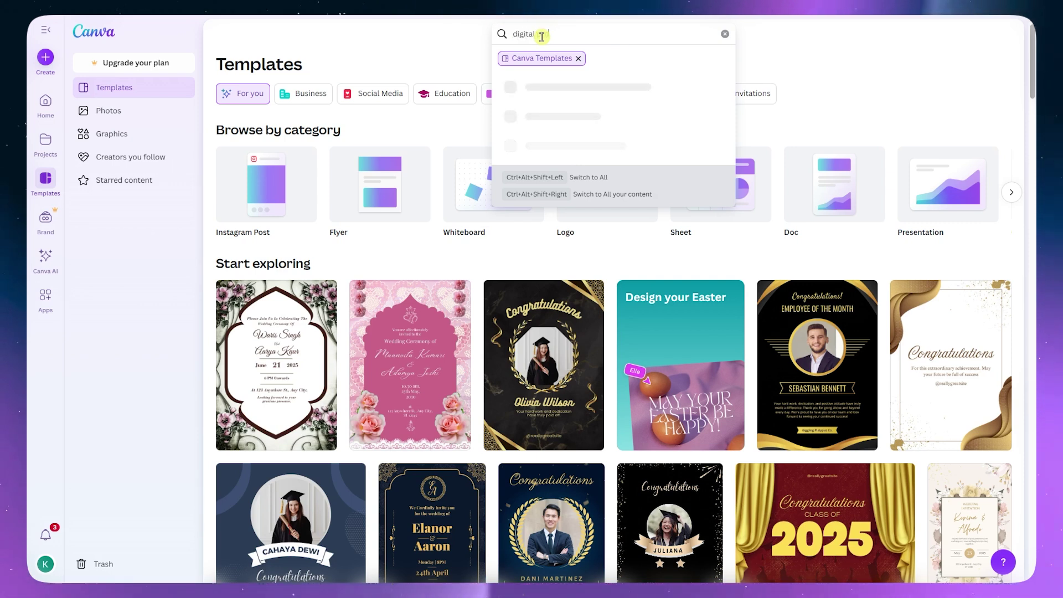
text( product mock up healt)
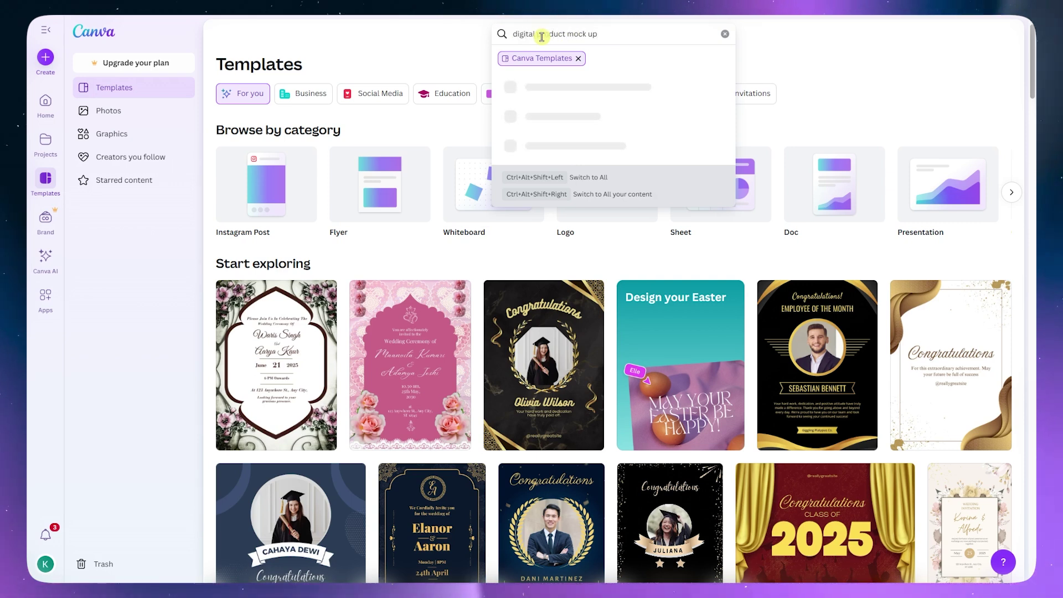
key(BackSpace)
key(BackSpace)
key(BackSpace)
key(BackSpace)
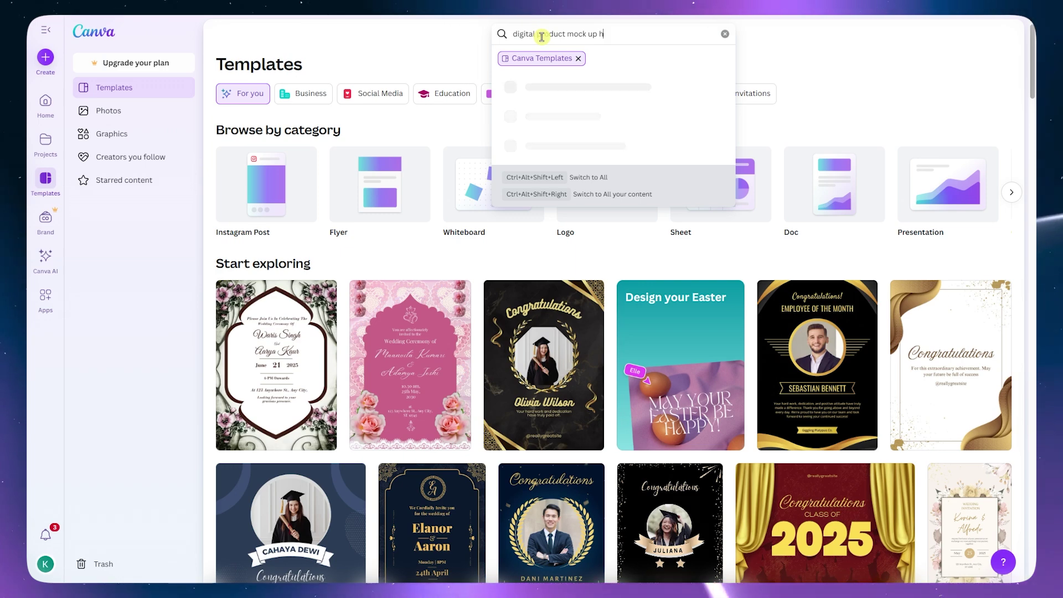
text(eal)
key(Return)
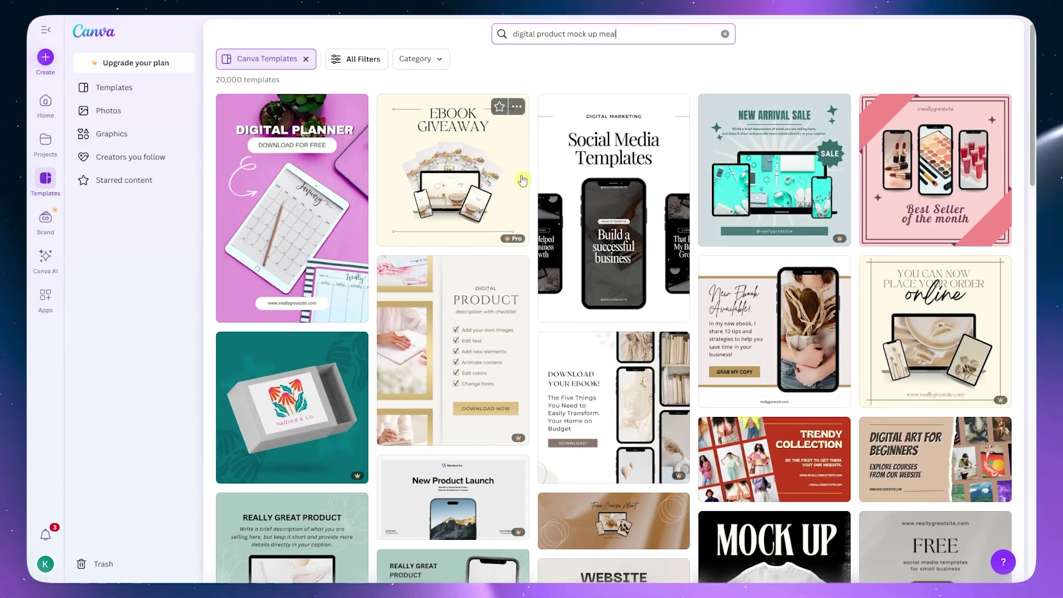
scroll(471, 186, down, 8)
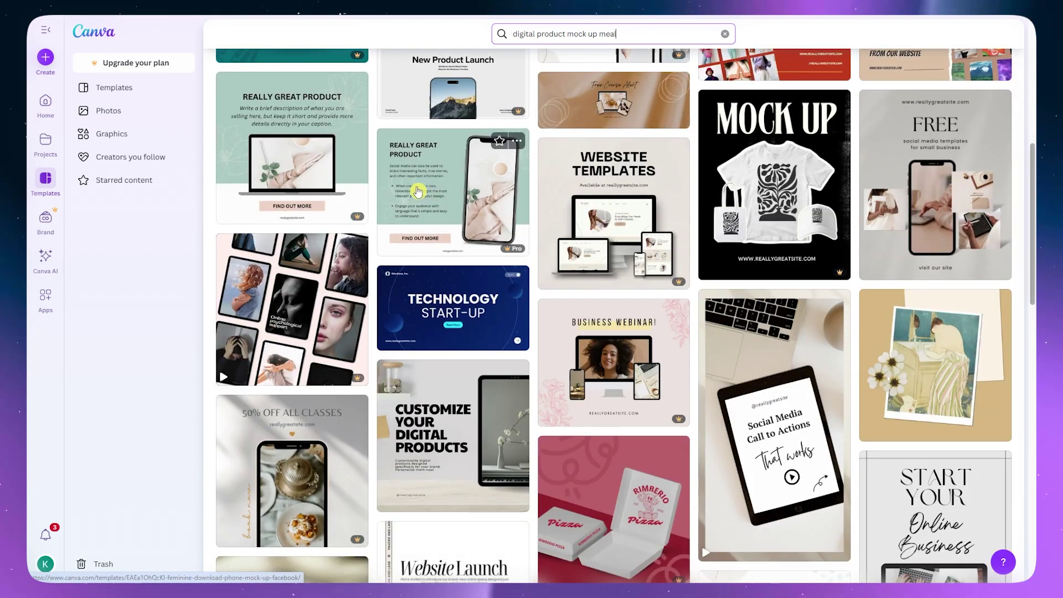
scroll(418, 191, down, 5)
scroll(418, 232, up, 13)
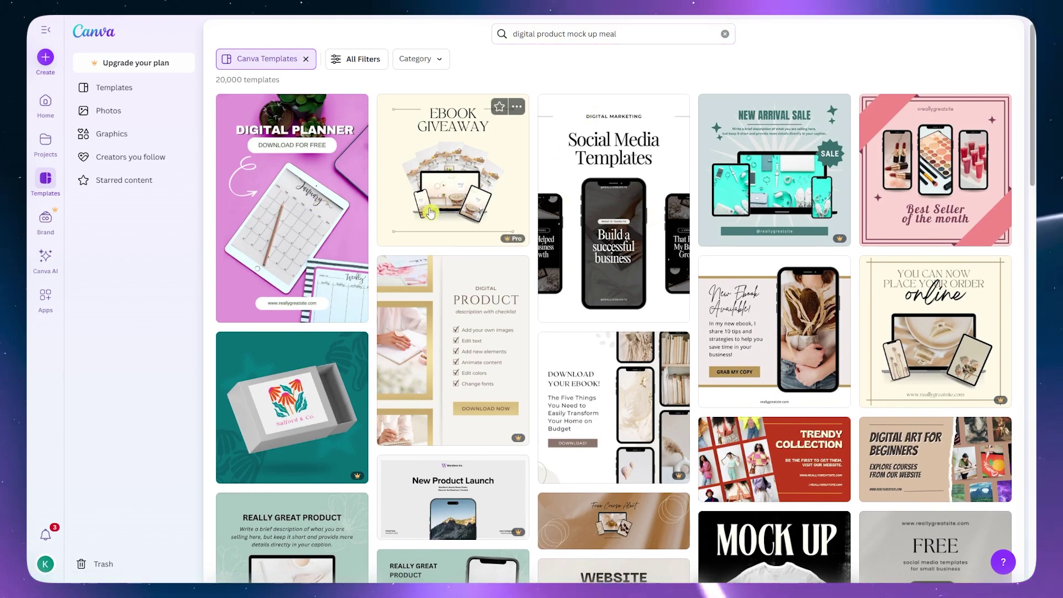
drag(602, 33, 598, 34)
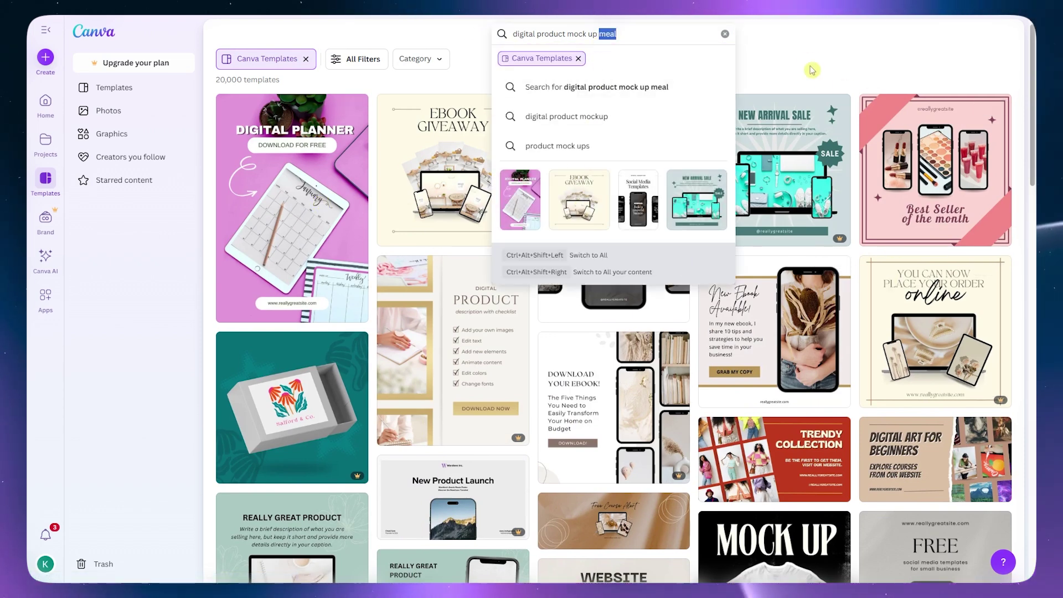
click(768, 63)
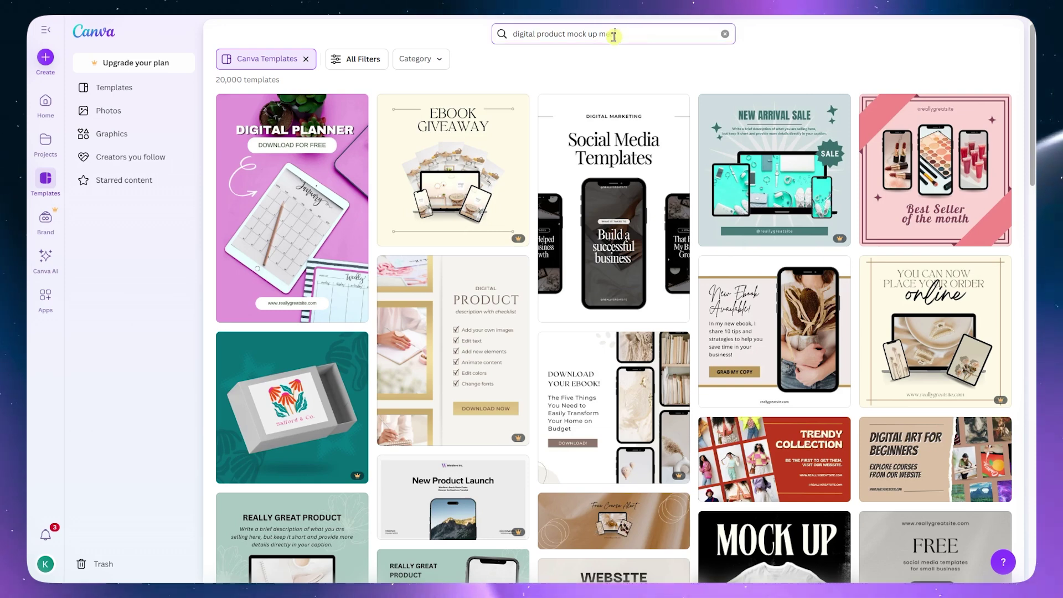
drag(617, 34, 598, 33)
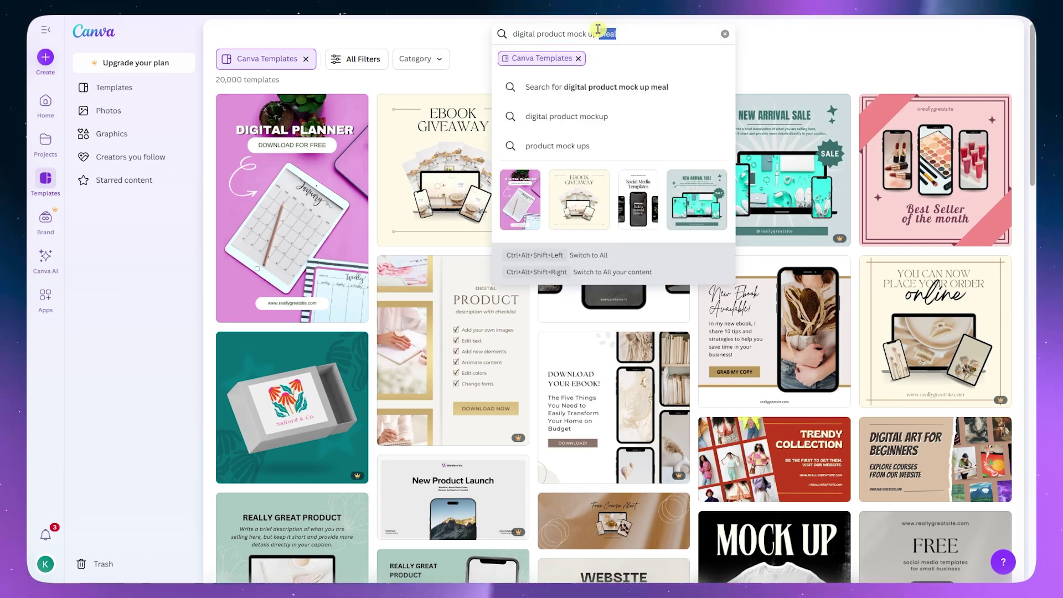
click(775, 64)
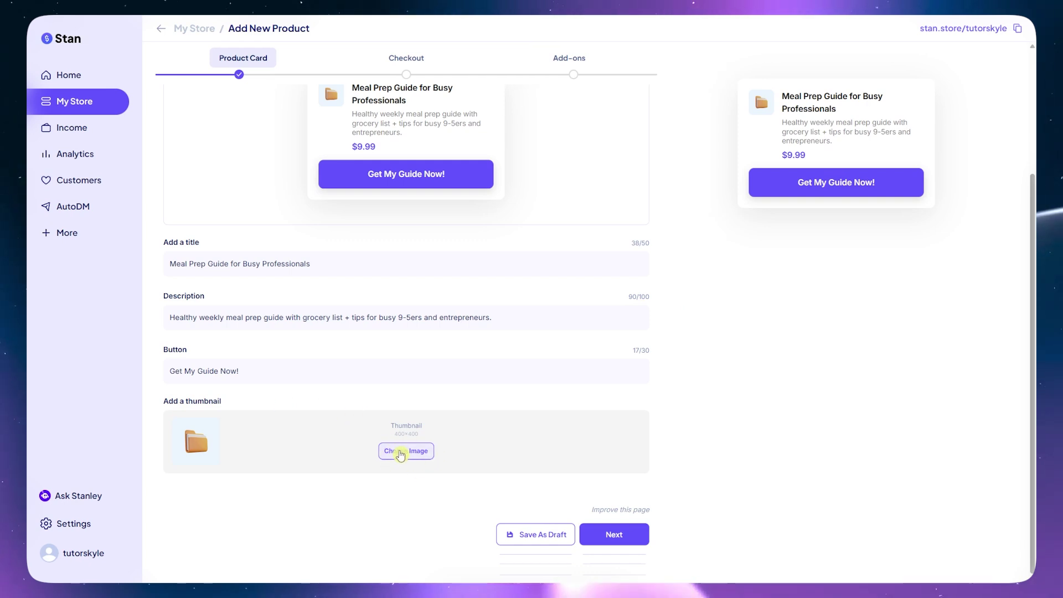
- In Stan, upload the image "White Minimalist Ebook Pages Mock-up Instagram Post" from Downloads as the product card's thumbnail and accept the default crop
mouse_move(400, 433)
mouse_down()
mouse_move(426, 441)
mouse_move(416, 441)
mouse_up()
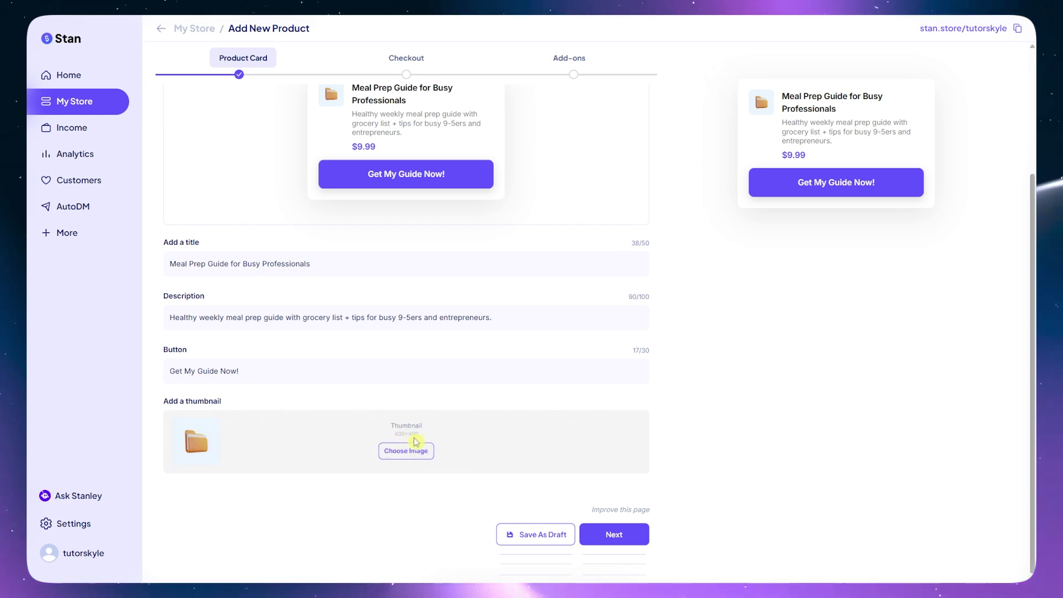
click(419, 456)
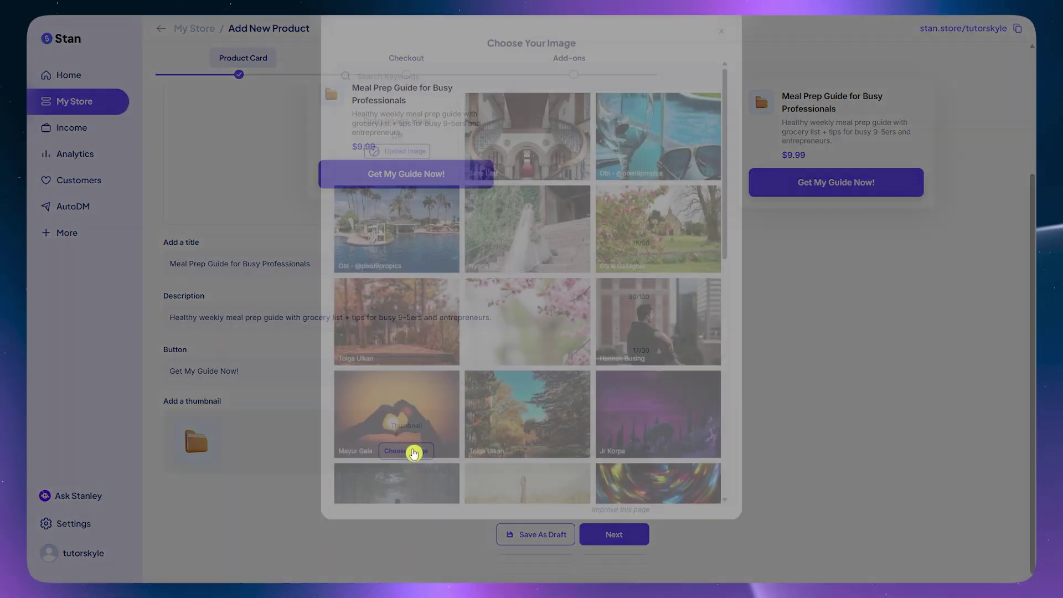
click(405, 171)
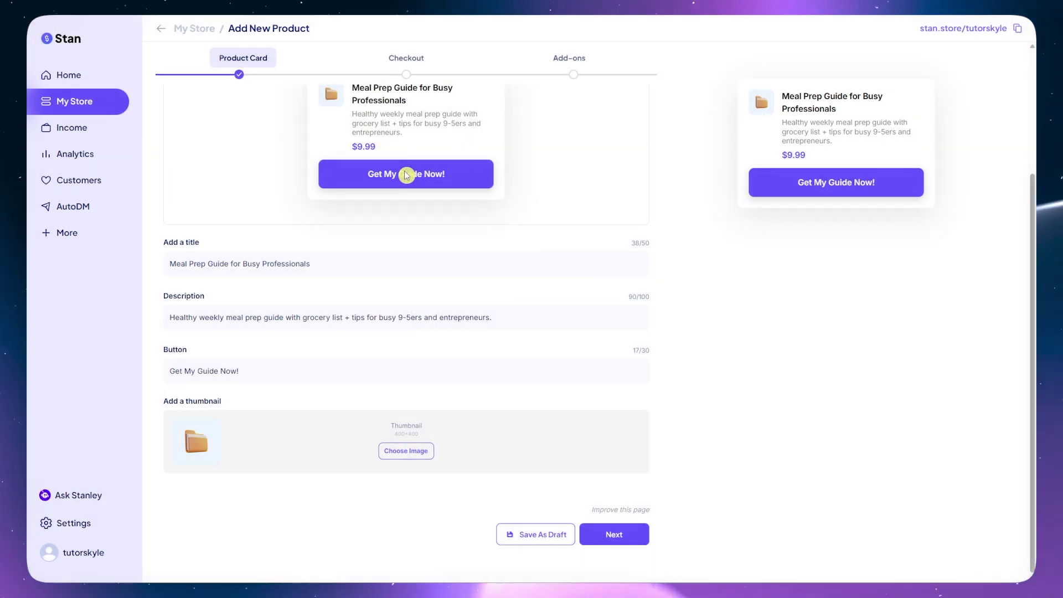
click(145, 103)
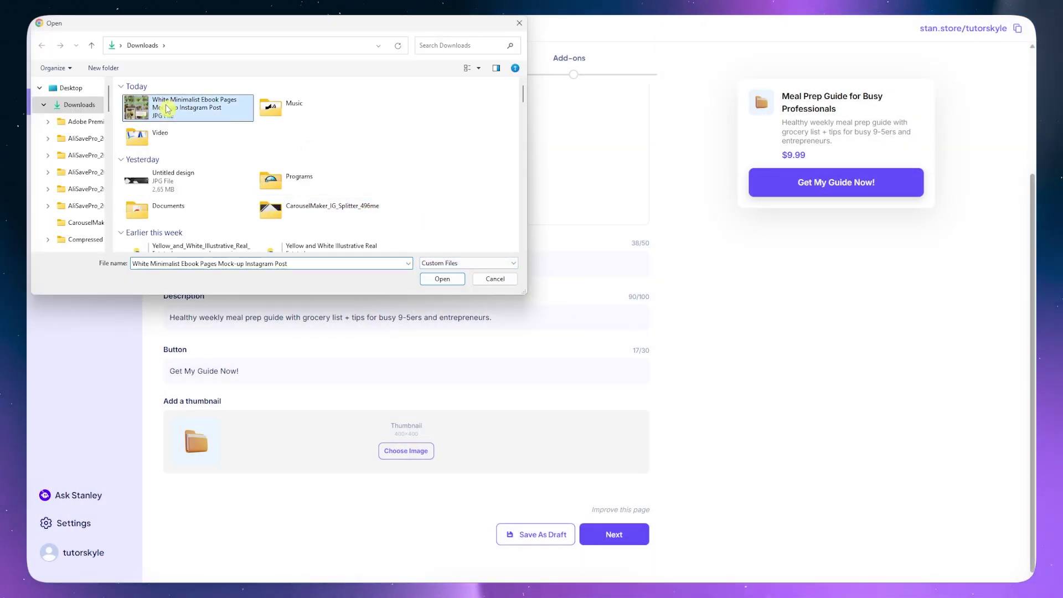
click(442, 278)
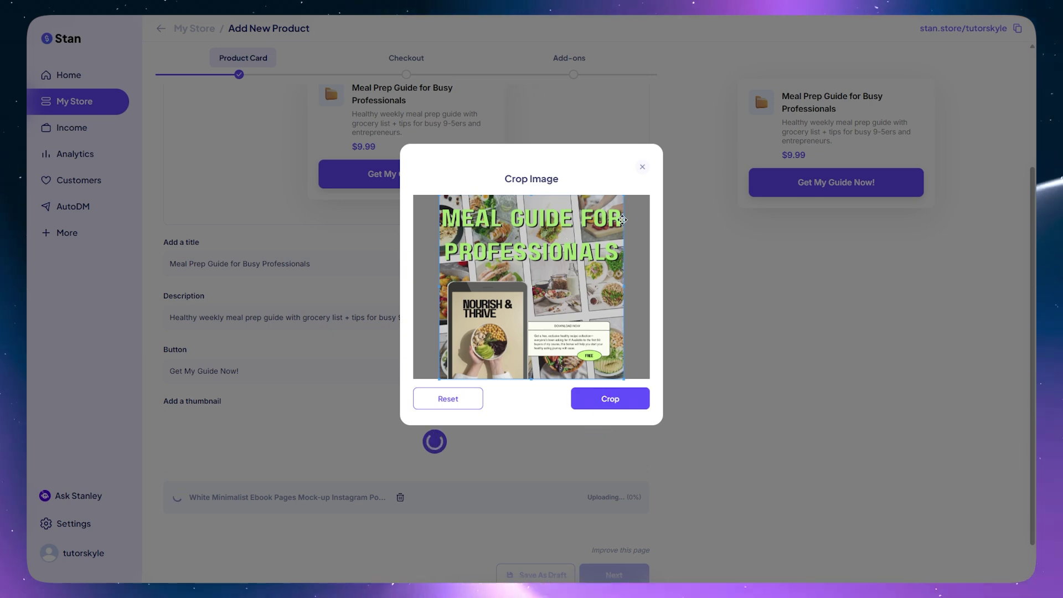
click(594, 400)
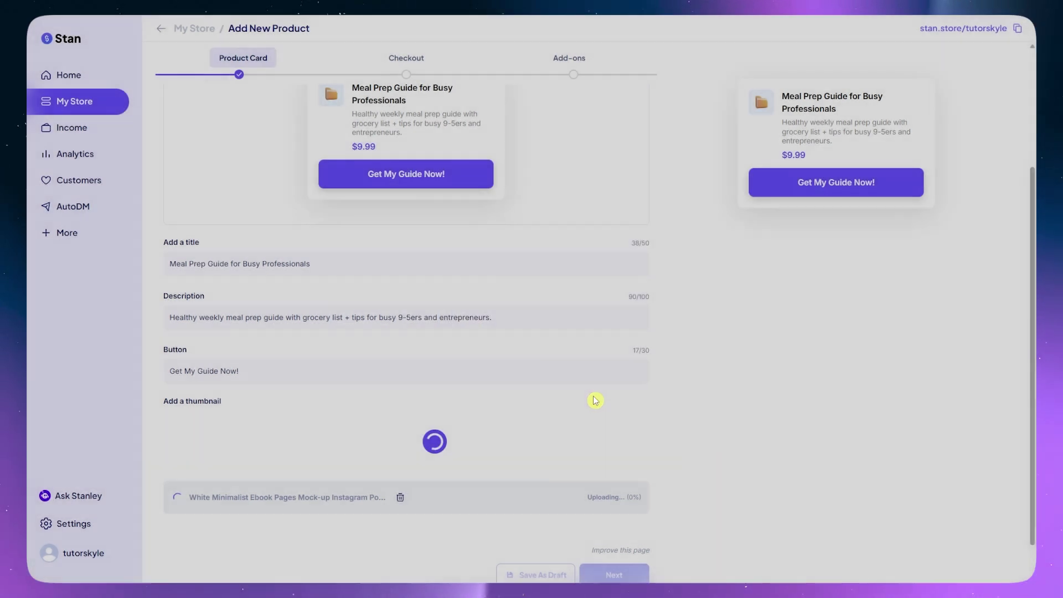
scroll(442, 487, down, 1)
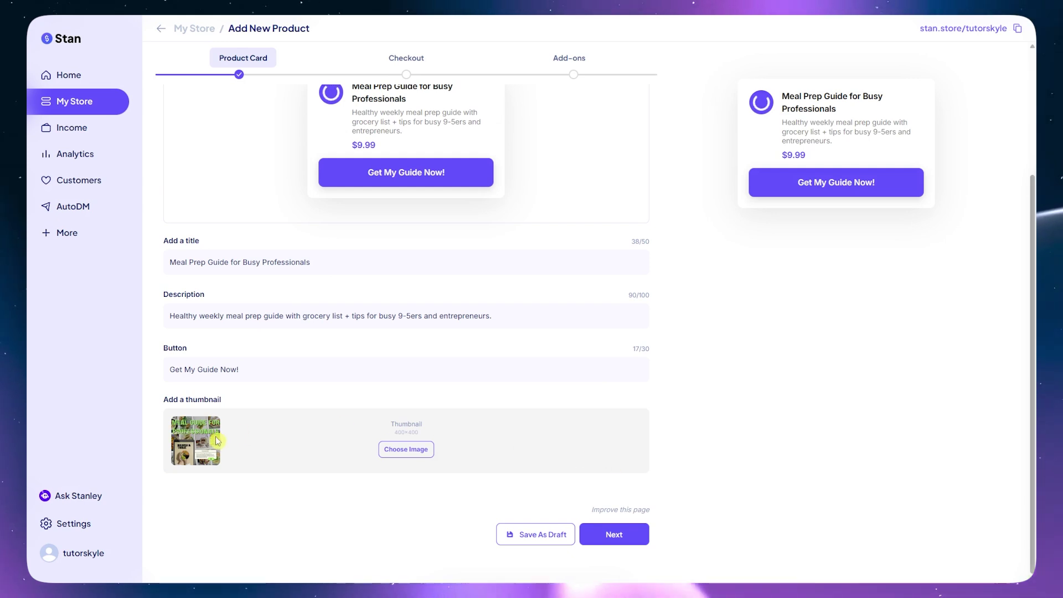
- Check the thumbnail in the product card preview and continue to the Checkout stage
scroll(348, 316, up, 2)
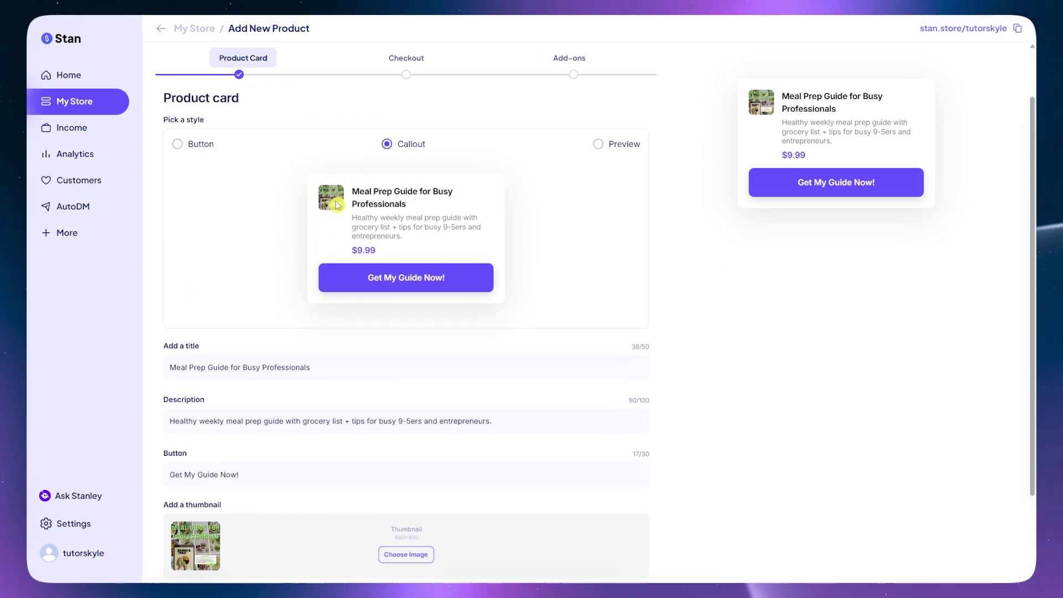
scroll(342, 316, down, 2)
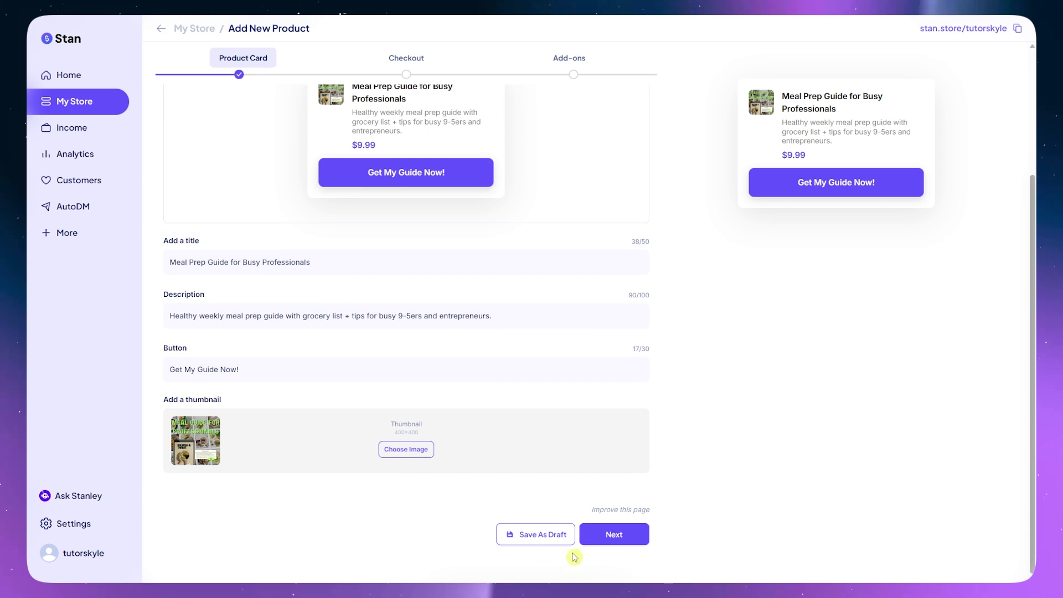
click(615, 534)
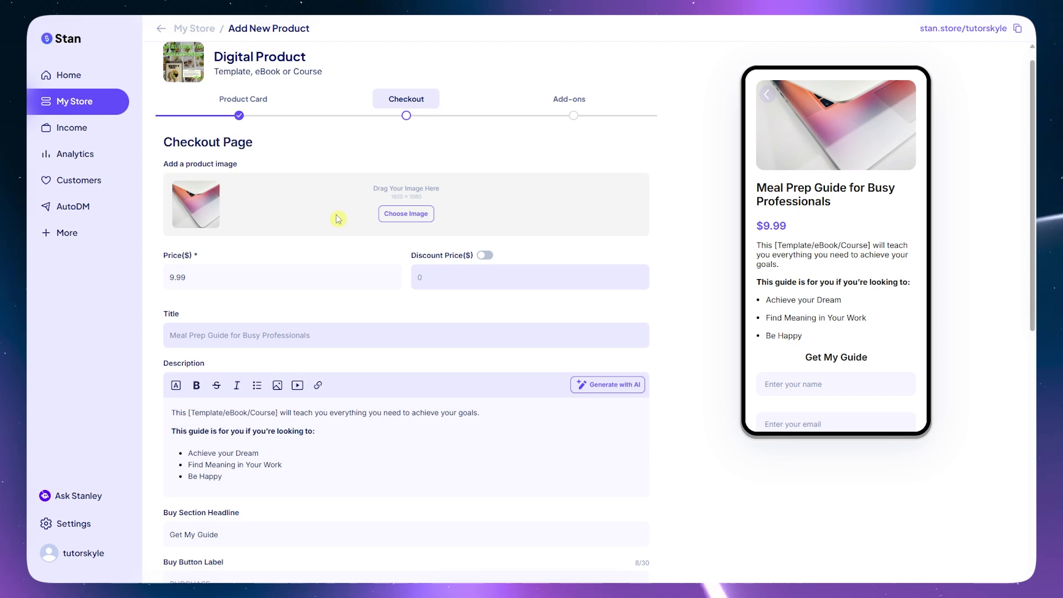
- Upload "White Minimalist Ebook Pages Mock-up Instagram Post" from Downloads as the checkout page's product image, cropped to the lower part of the picture
click(410, 215)
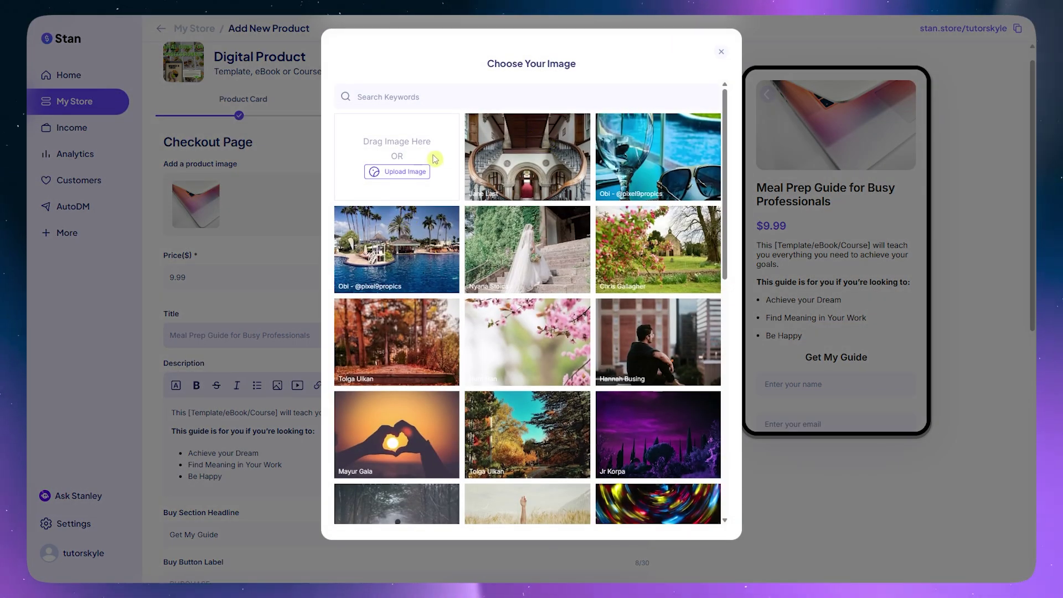
click(428, 167)
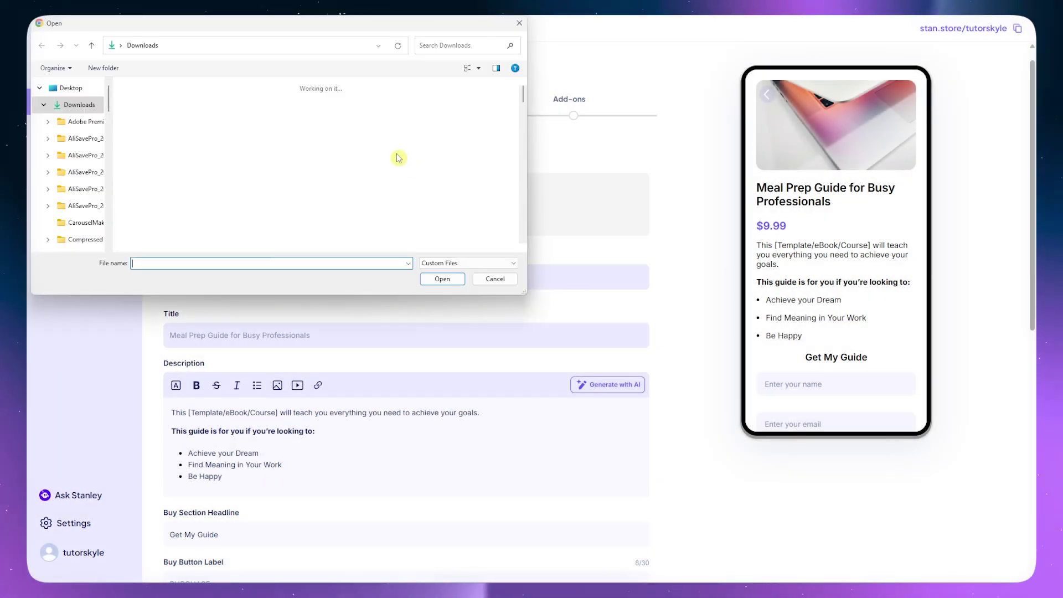
click(212, 121)
click(446, 279)
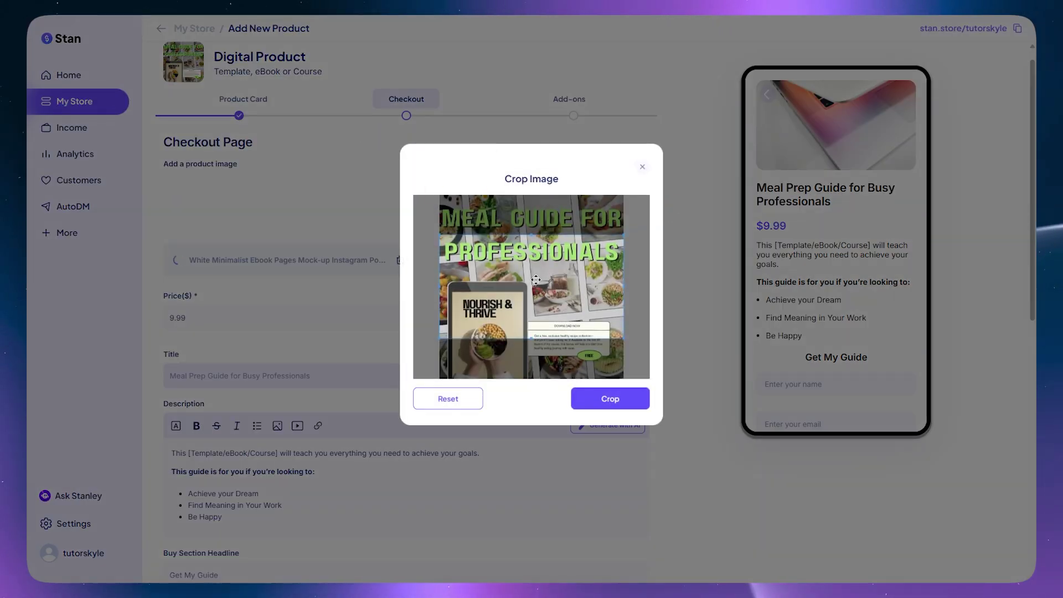
drag(535, 280, 541, 333)
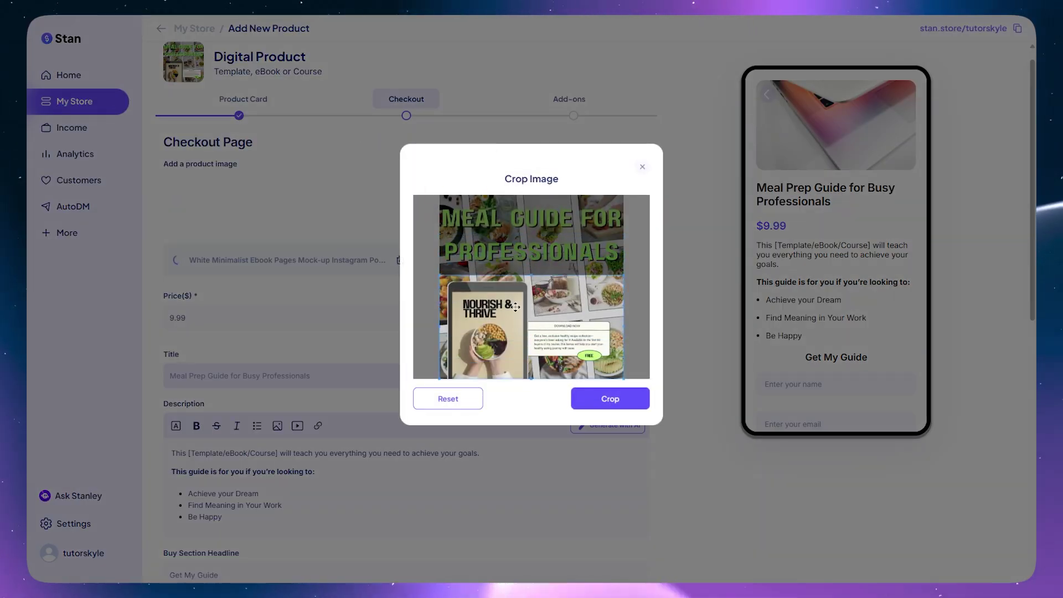
click(623, 403)
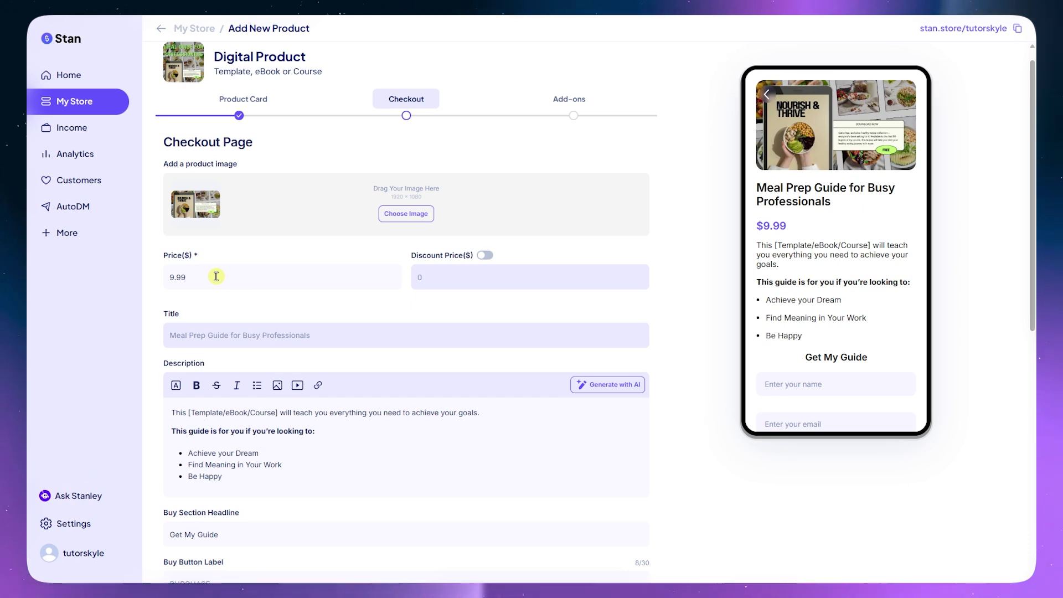
- Set the product's price to $50 and enable a discount price of $40
key(BackSpace)
text(50)
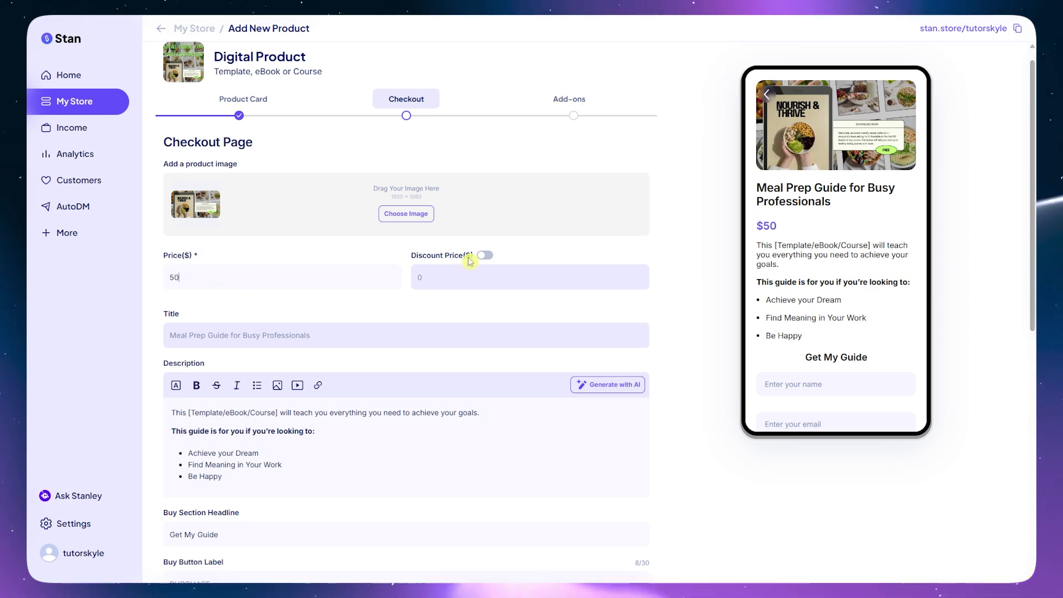
click(485, 258)
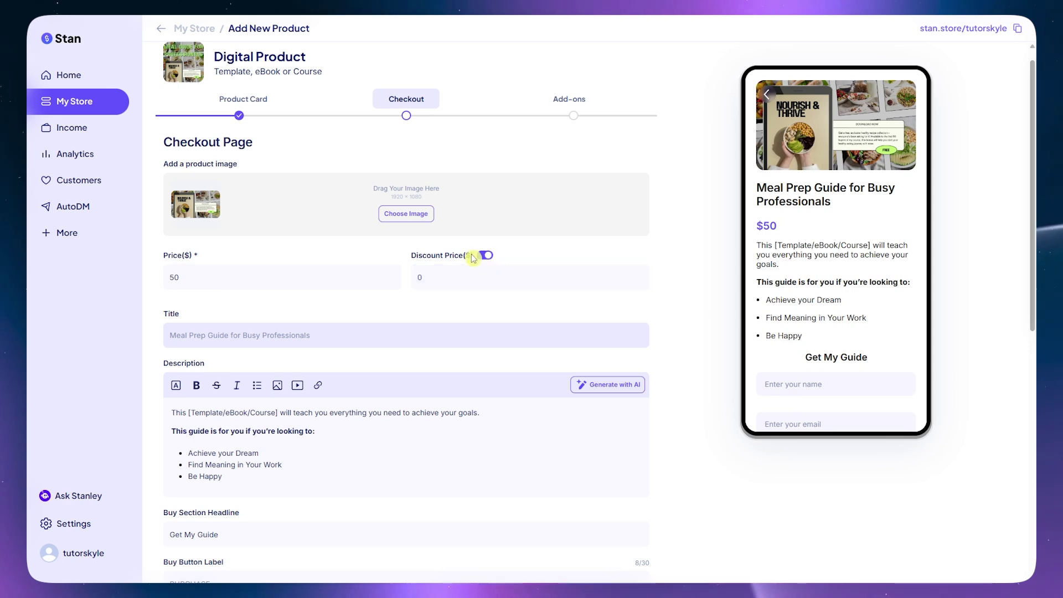
key(BackSpace)
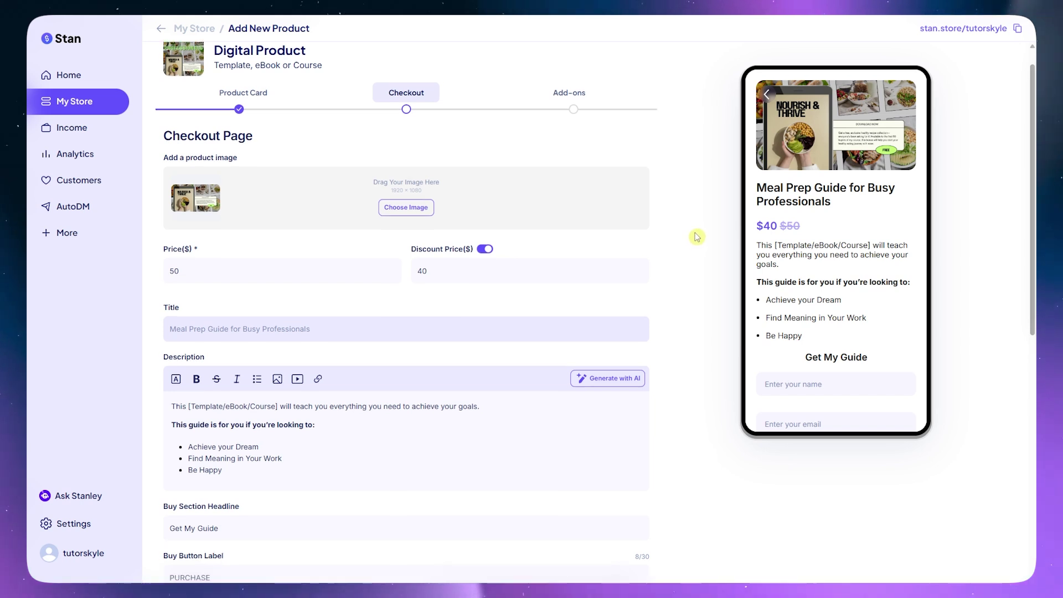
- Generate the product description with AI from the prompt "this is a digital pdf guide for busy professionals specifically about meal prepping"
scroll(695, 233, down, 2)
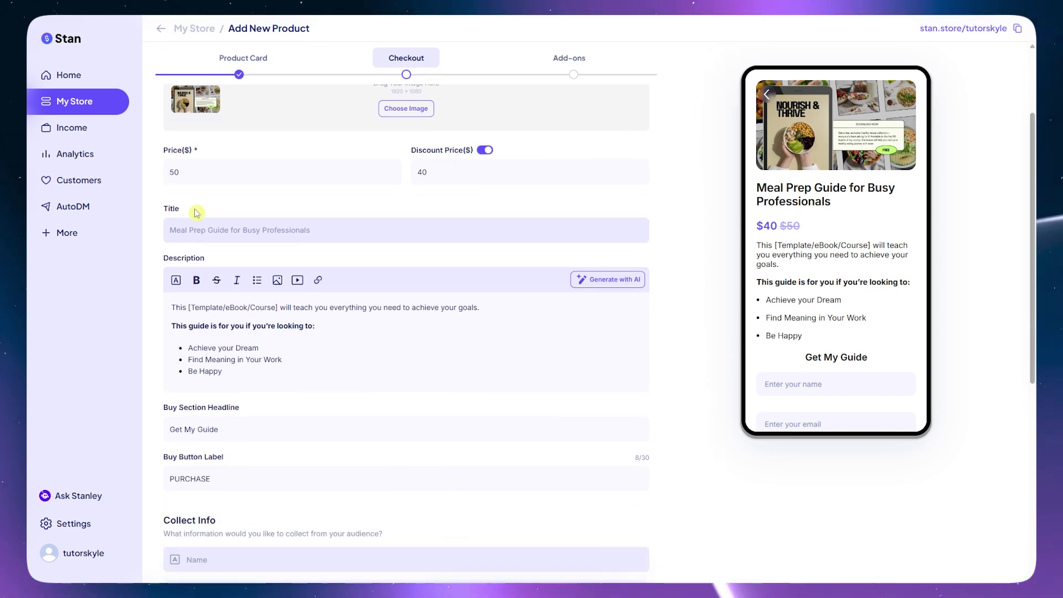
scroll(266, 266, down, 1)
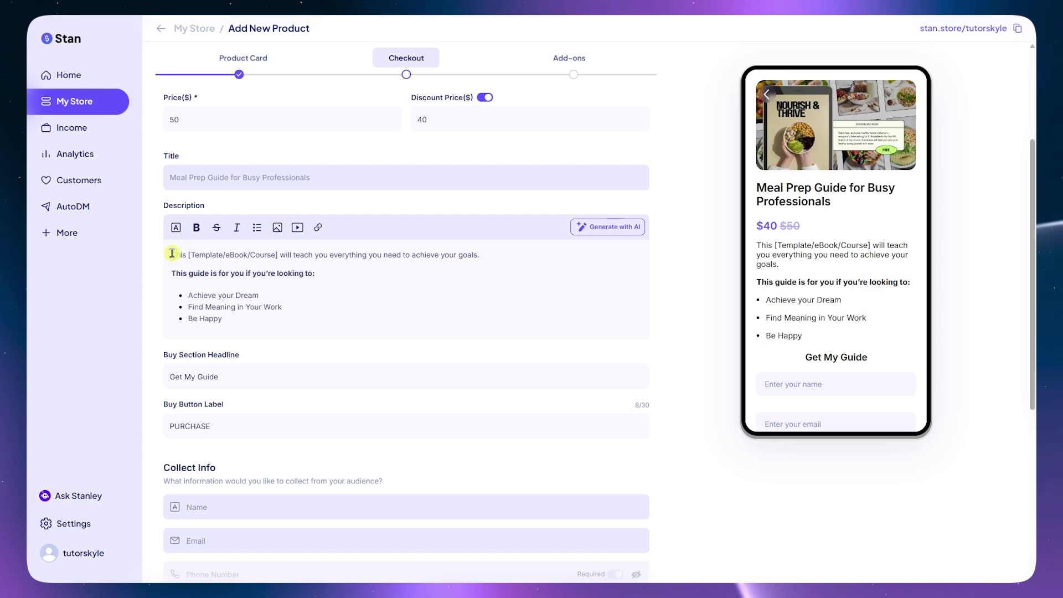
drag(172, 254, 283, 312)
scroll(597, 260, up, 1)
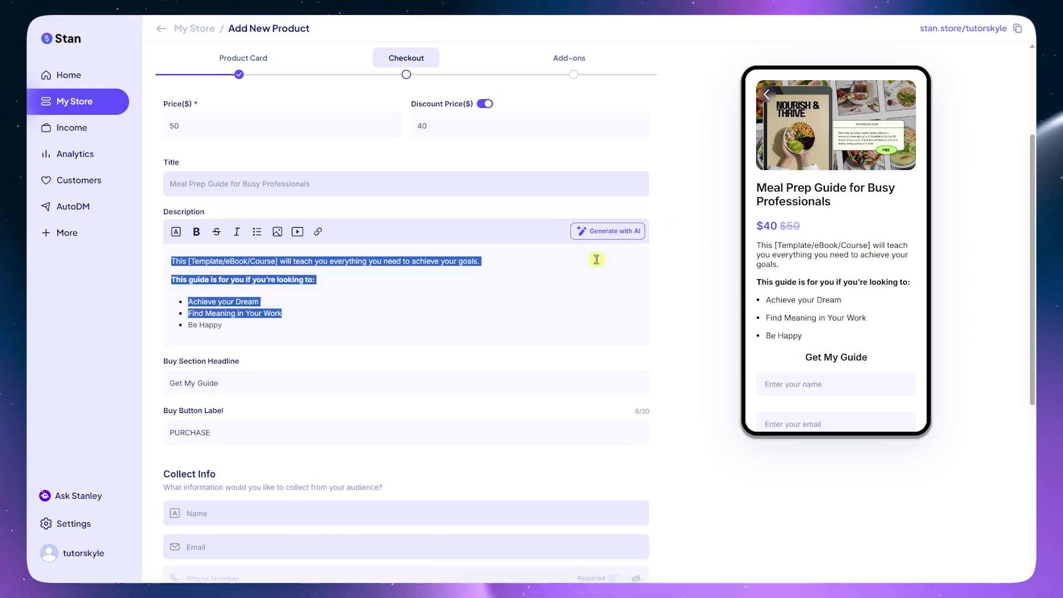
scroll(596, 259, up, 3)
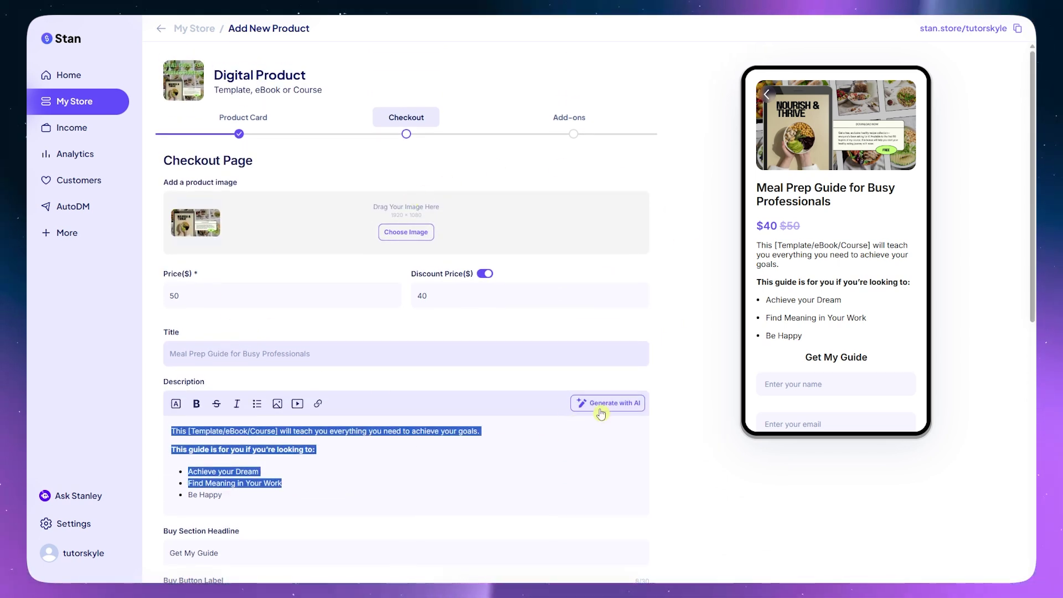
click(601, 404)
scroll(603, 388, down, 3)
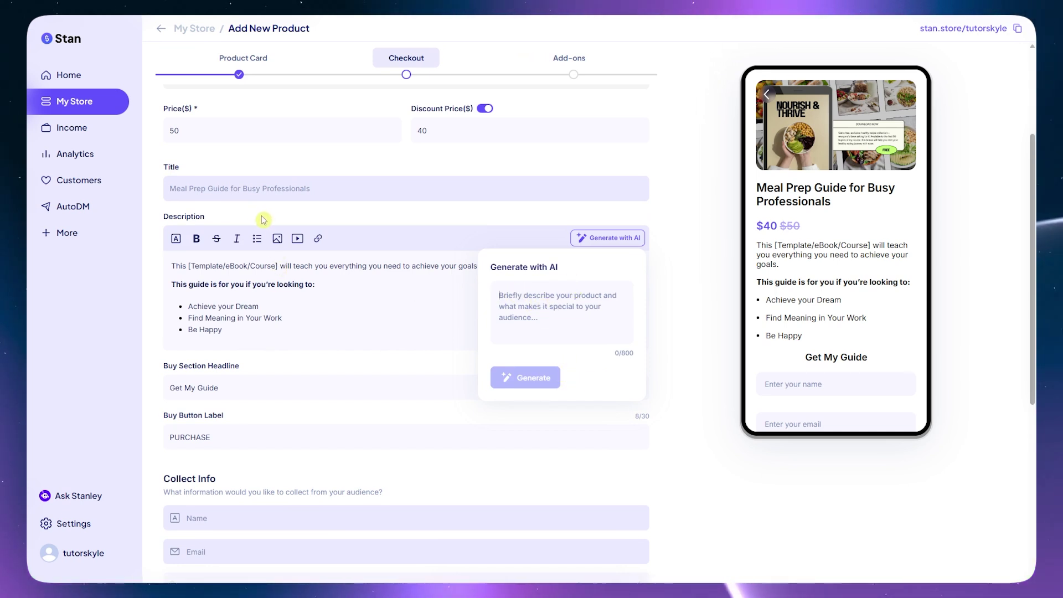
text(this is a d)
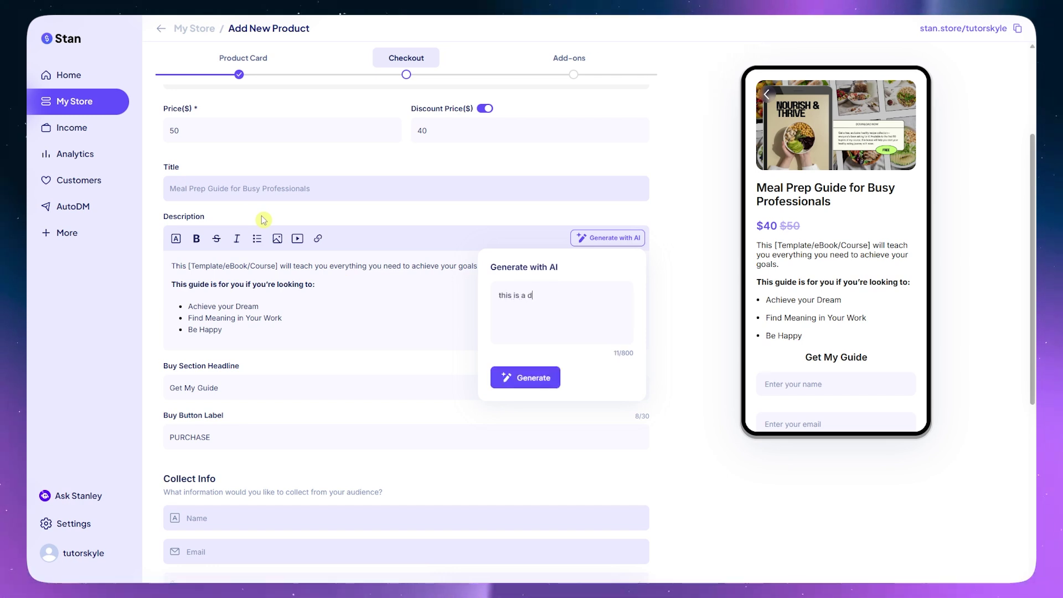
text(igital pdf guiode)
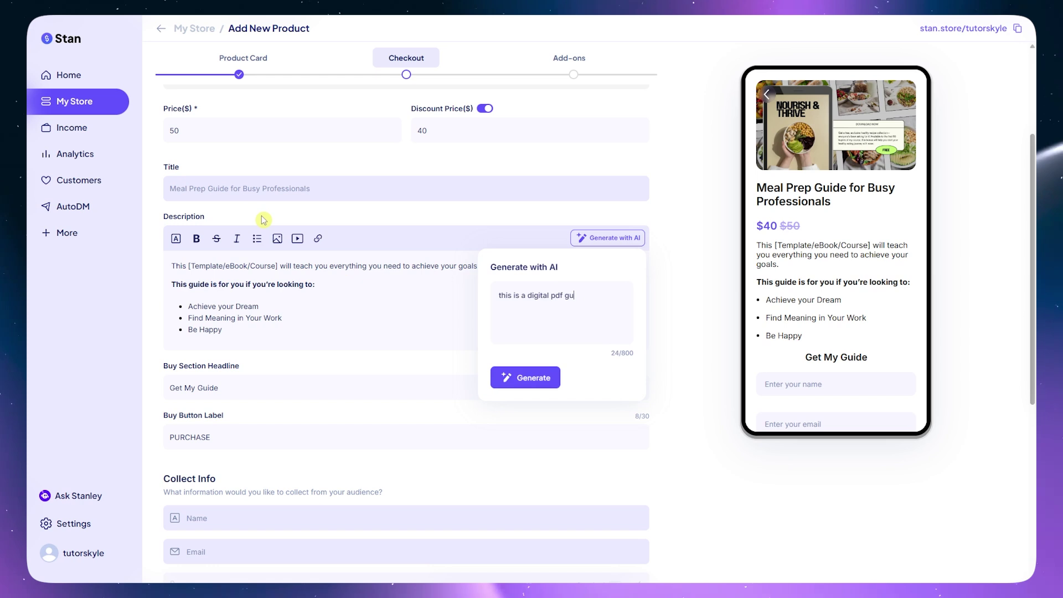
key(BackSpace)
key(BackSpace)
key(BackSpace)
text(de for busy pro)
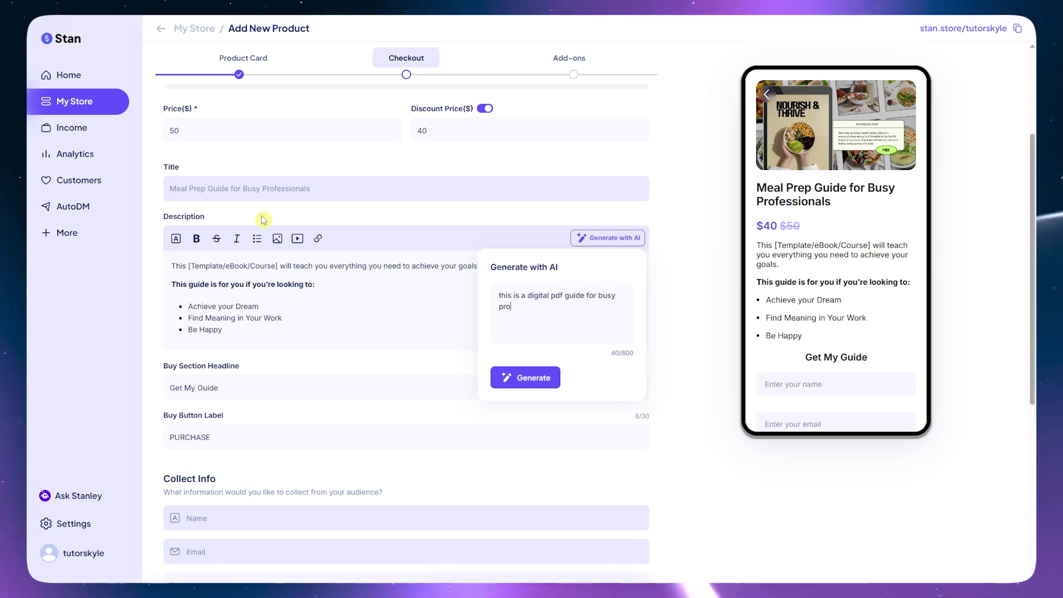
text(fessionals specifically)
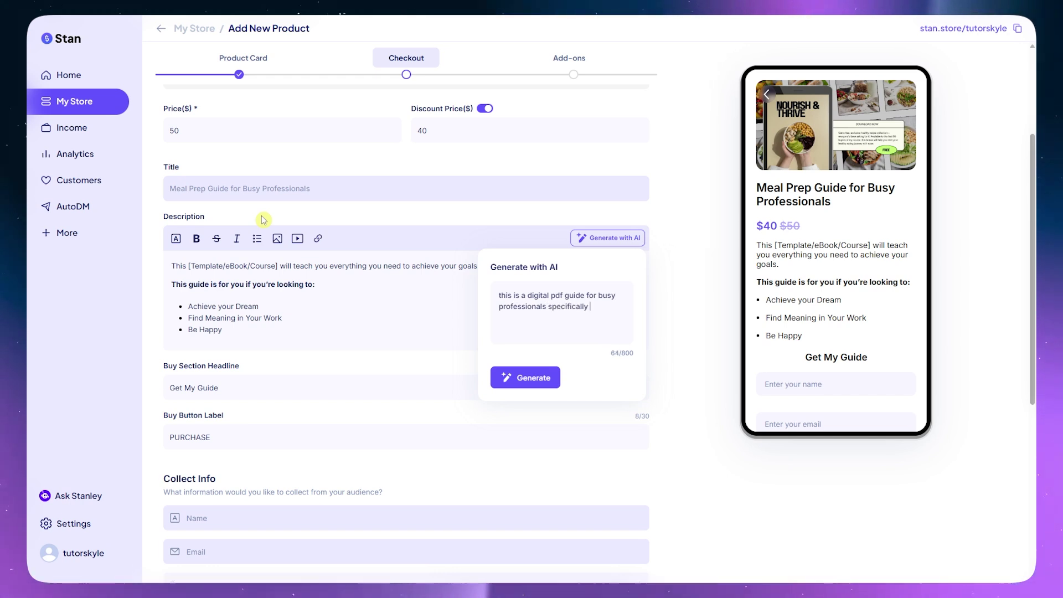
text( about meal prepping)
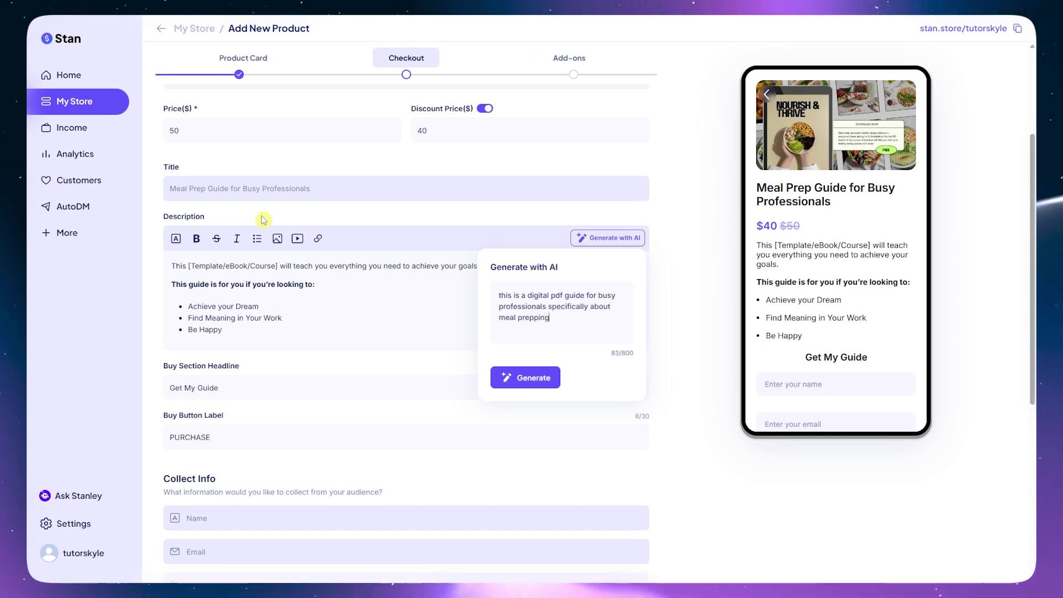
click(543, 383)
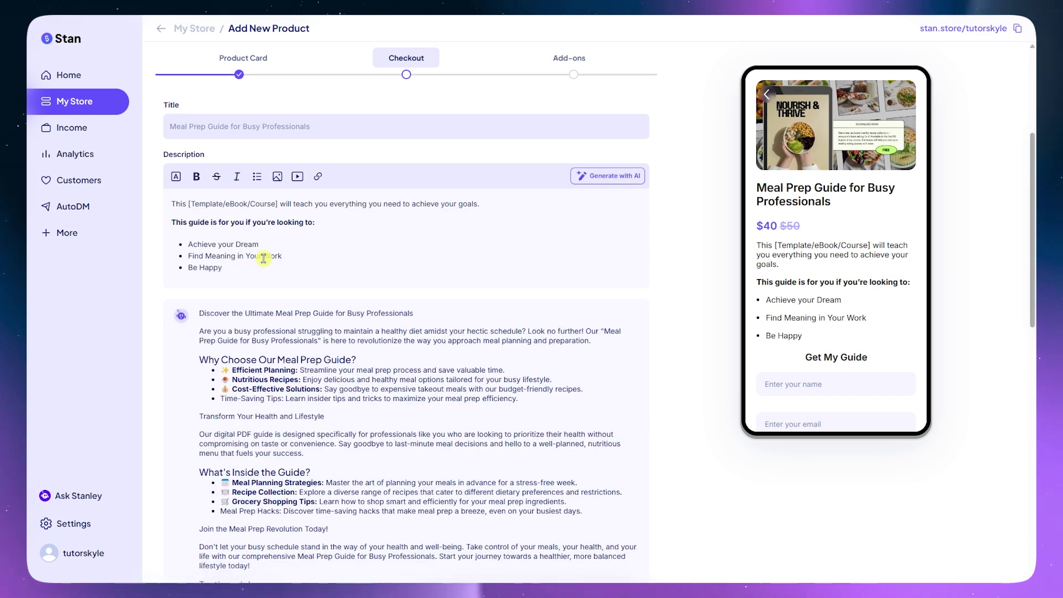
- Review the AI-generated description and replace the placeholder description with it
scroll(304, 261, down, 2)
scroll(399, 282, down, 5)
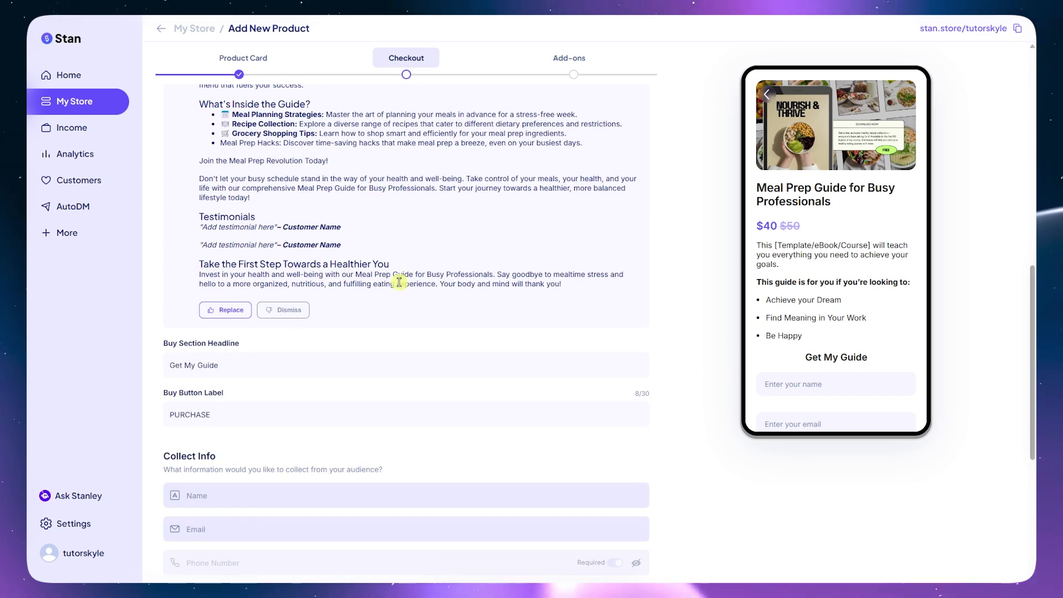
scroll(233, 318, up, 2)
click(230, 416)
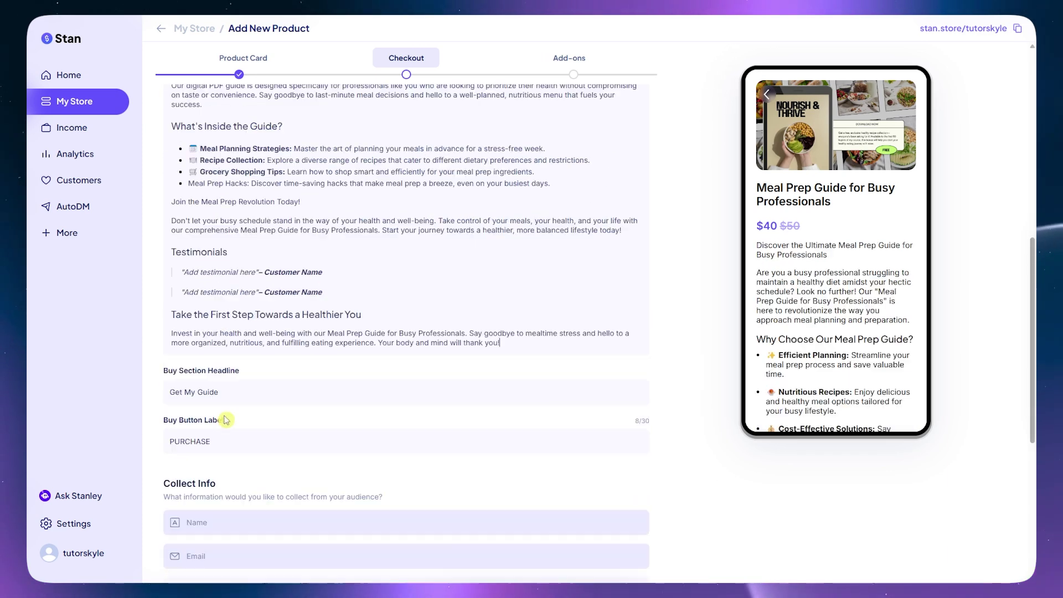
- Look over the new description and change the buy section headline to "Get My Meal Guide"
scroll(267, 199, up, 3)
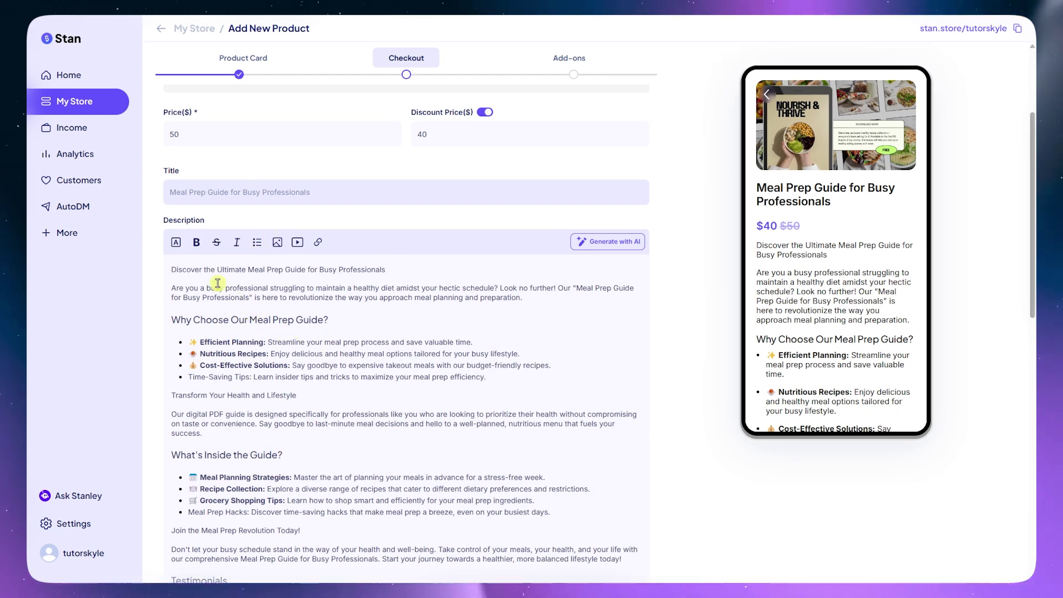
scroll(214, 277, down, 2)
scroll(404, 288, down, 6)
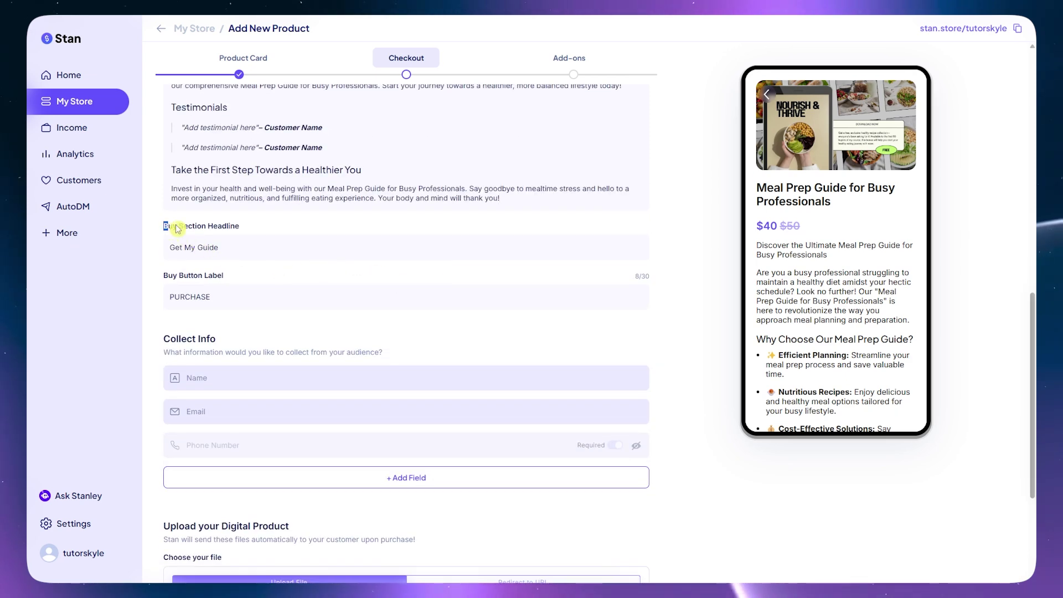
click(240, 249)
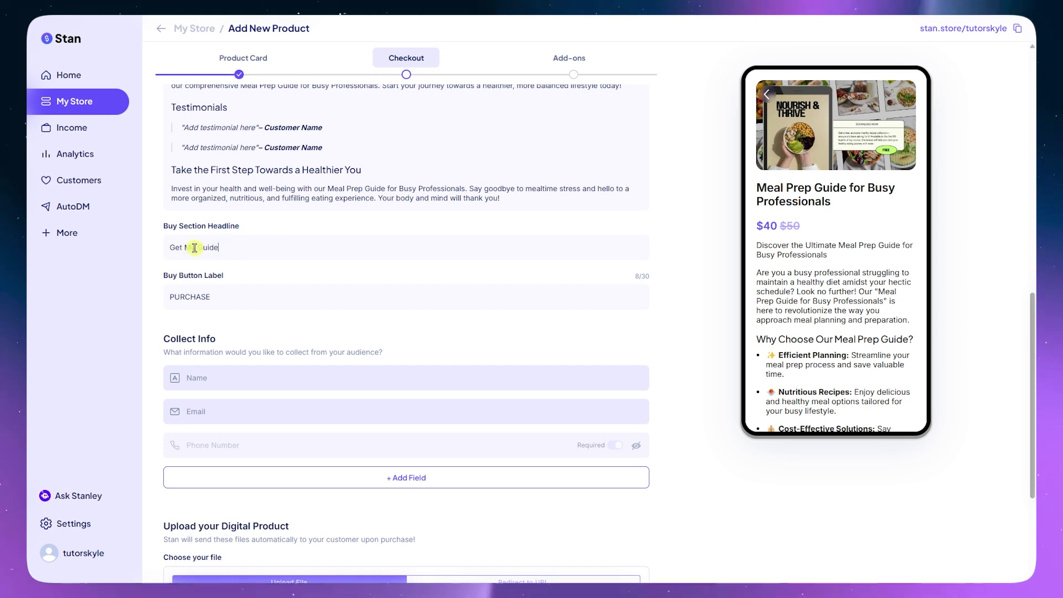
text(Meal)
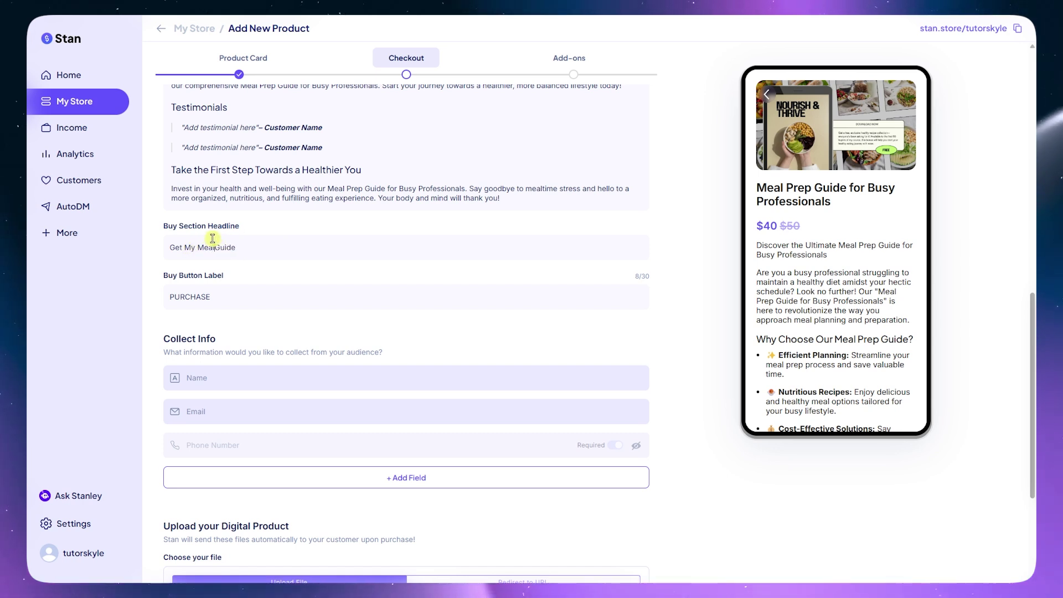
- Replace the buy button label with "GET THIS GUIDE NOW!"
drag(169, 280, 221, 276)
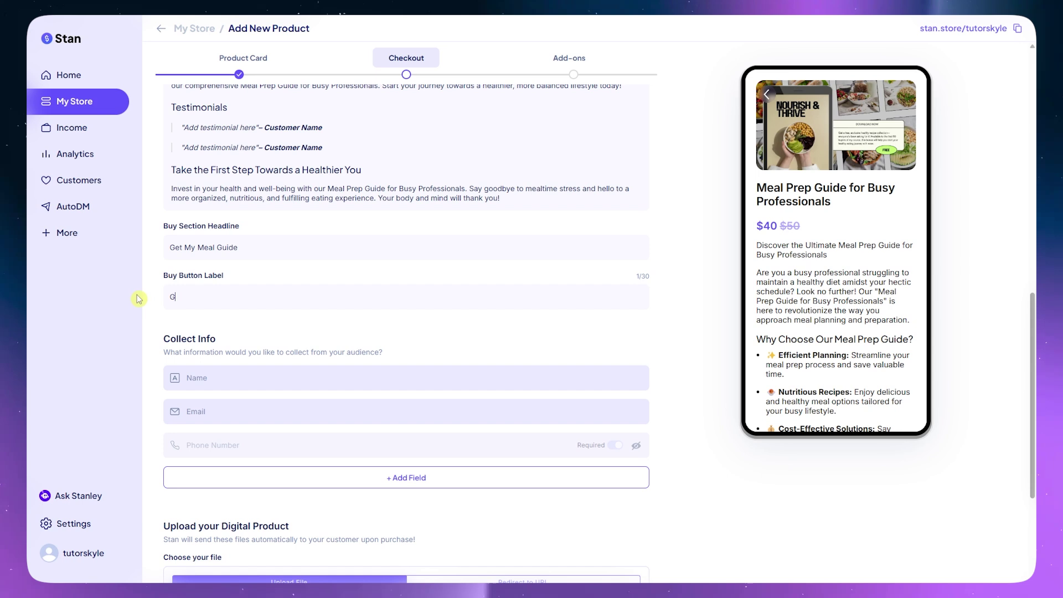
text(TH)
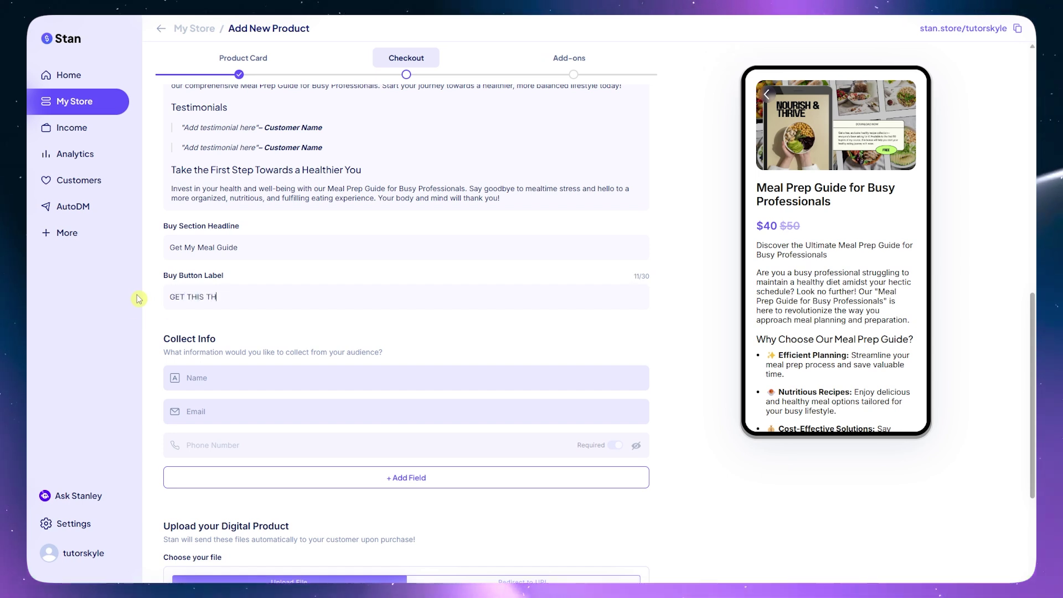
key(BackSpace)
key(BackSpace)
text(GUIDE NOW!)
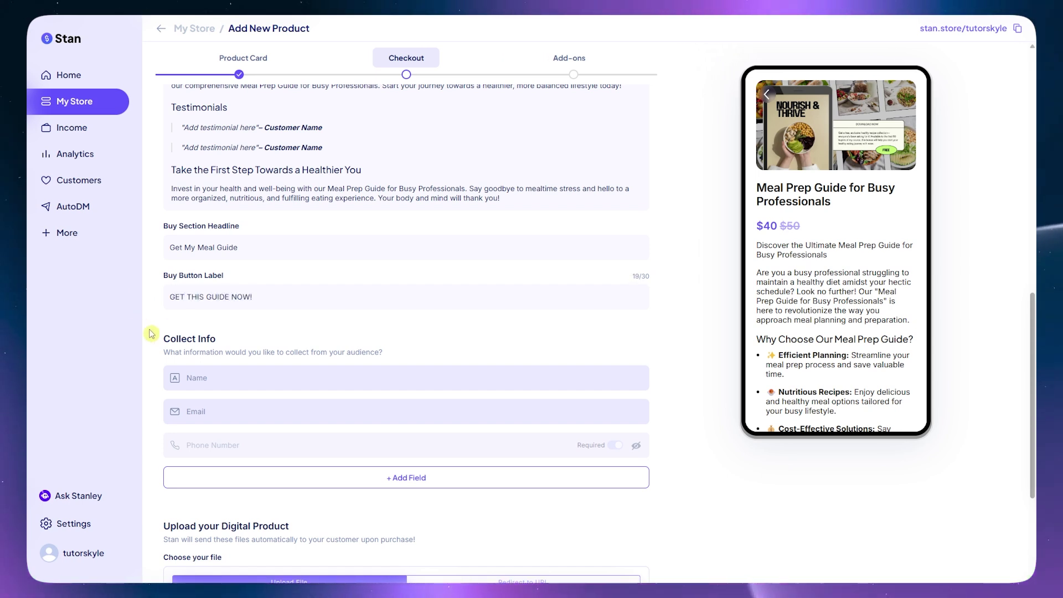
- Add a text field labelled "Weight" to the information collected from customers at checkout
scroll(201, 279, down, 2)
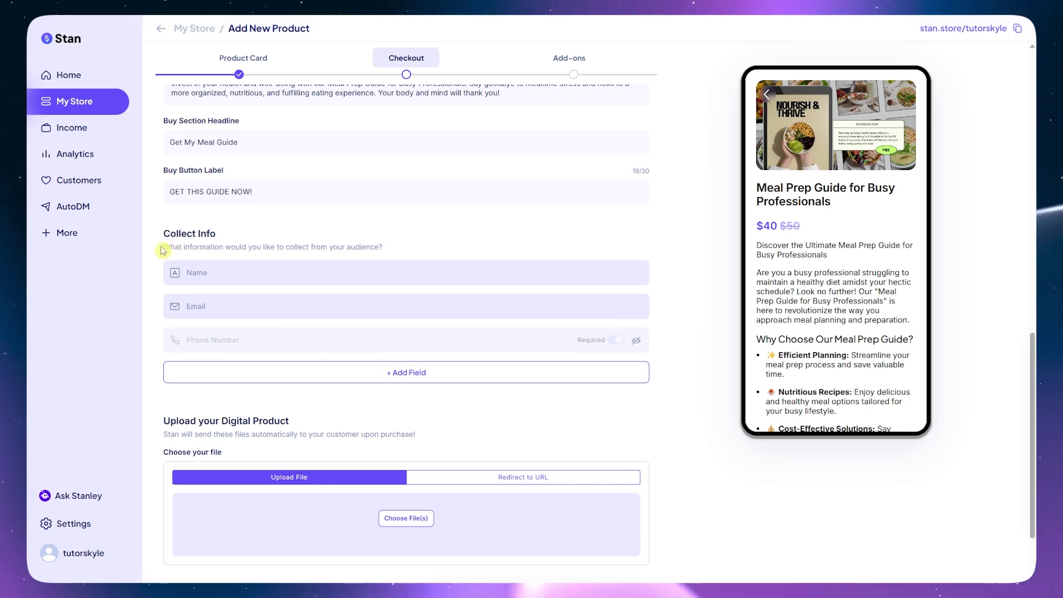
drag(162, 249, 381, 247)
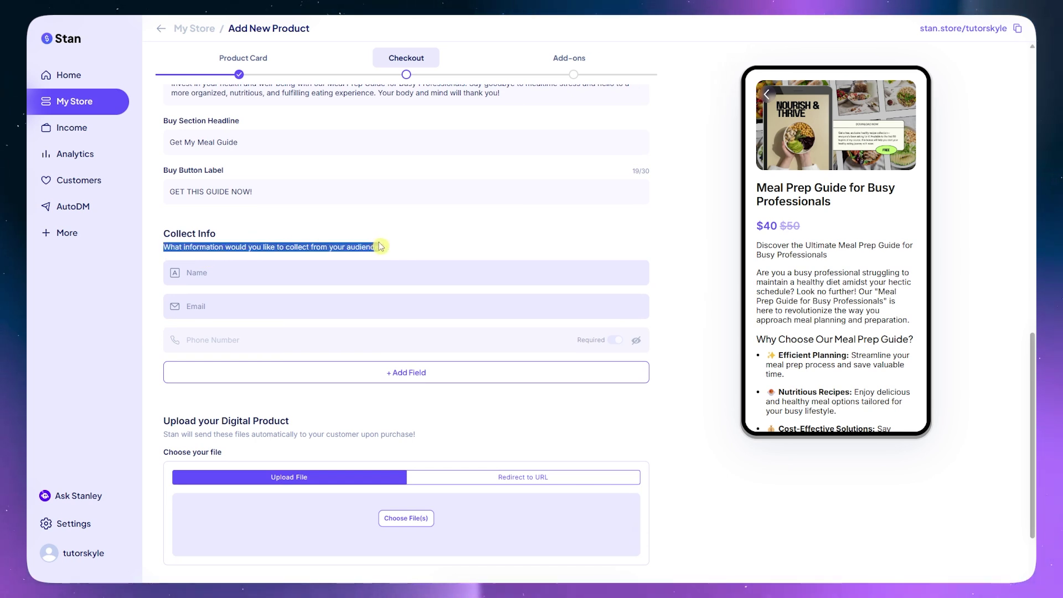
click(382, 247)
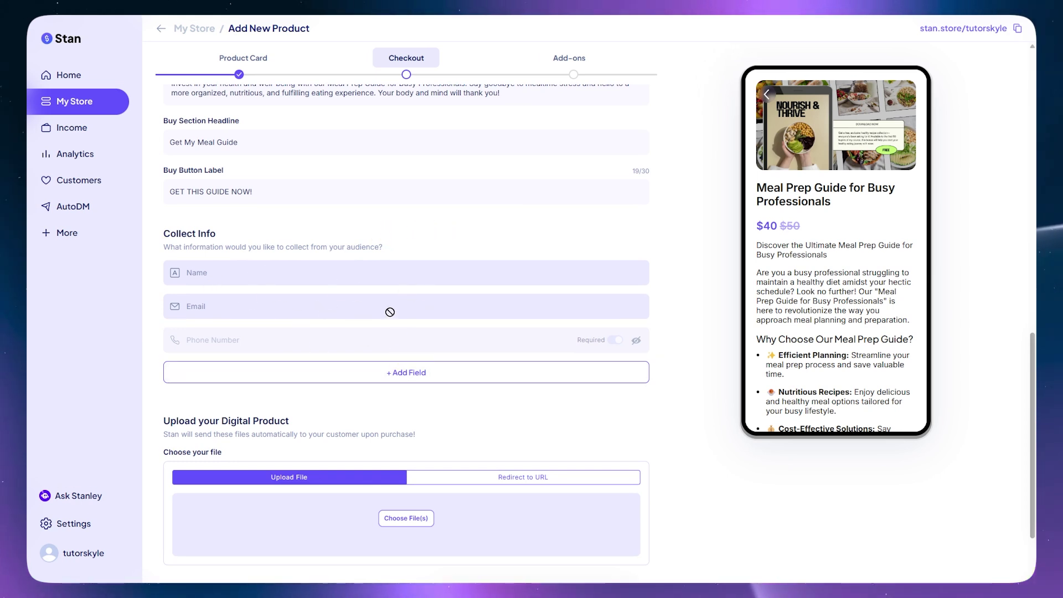
click(414, 377)
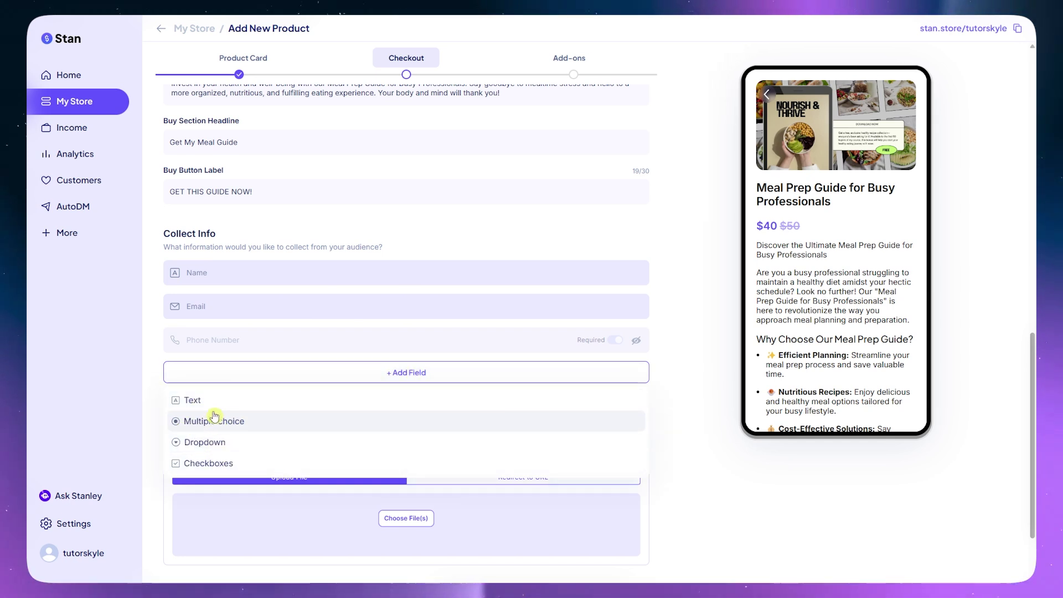
click(195, 400)
click(208, 375)
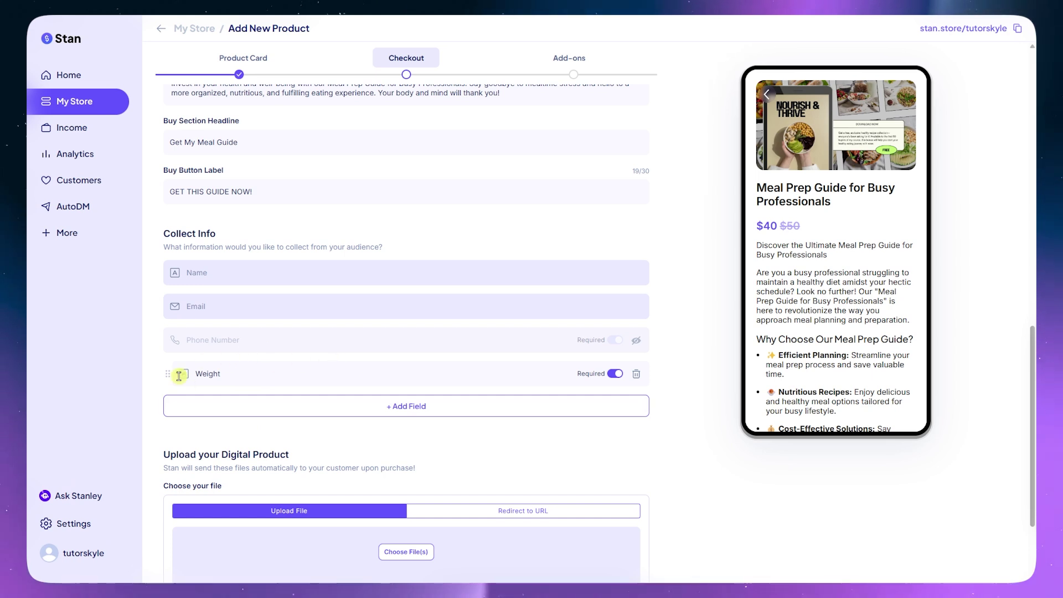
- View the available types for another customer field, close the list, and delete the "Weight" field
click(347, 412)
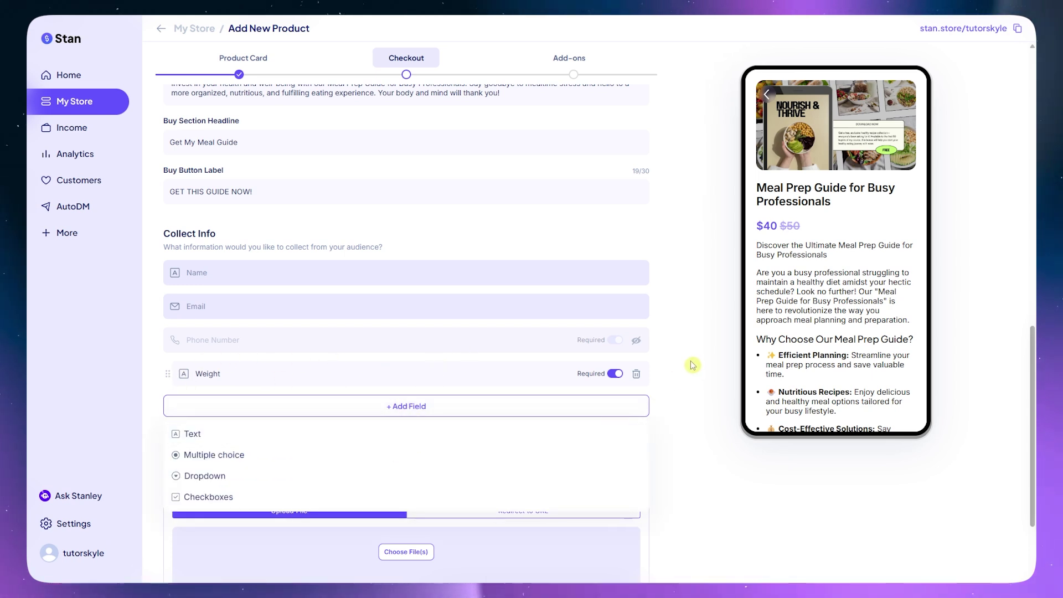
click(654, 375)
click(636, 375)
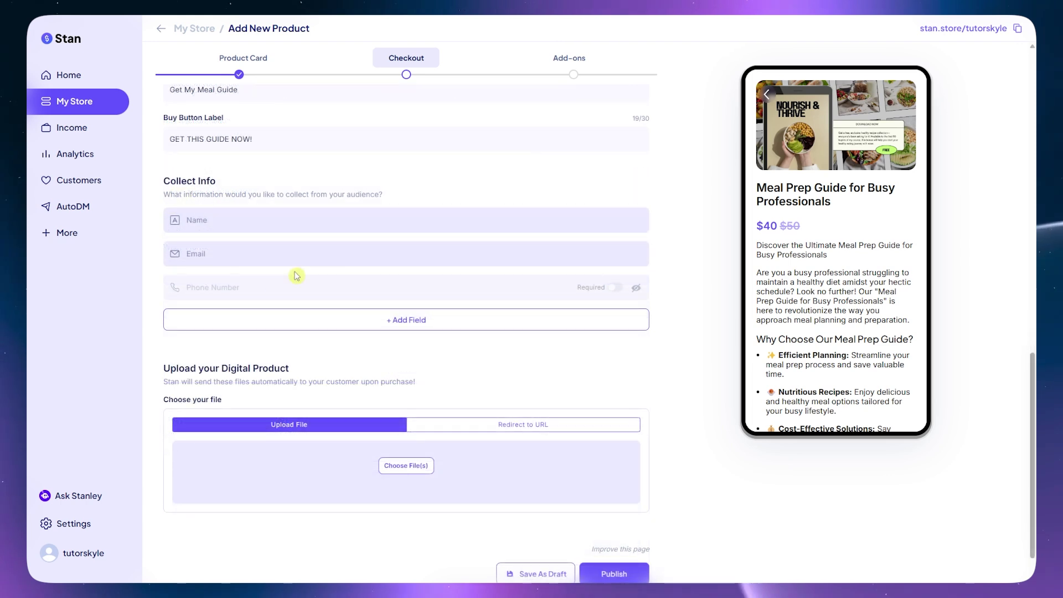
- View the URL redirect option for delivering the digital product, and switch back to file upload
scroll(532, 335, down, 1)
drag(289, 329, 171, 329)
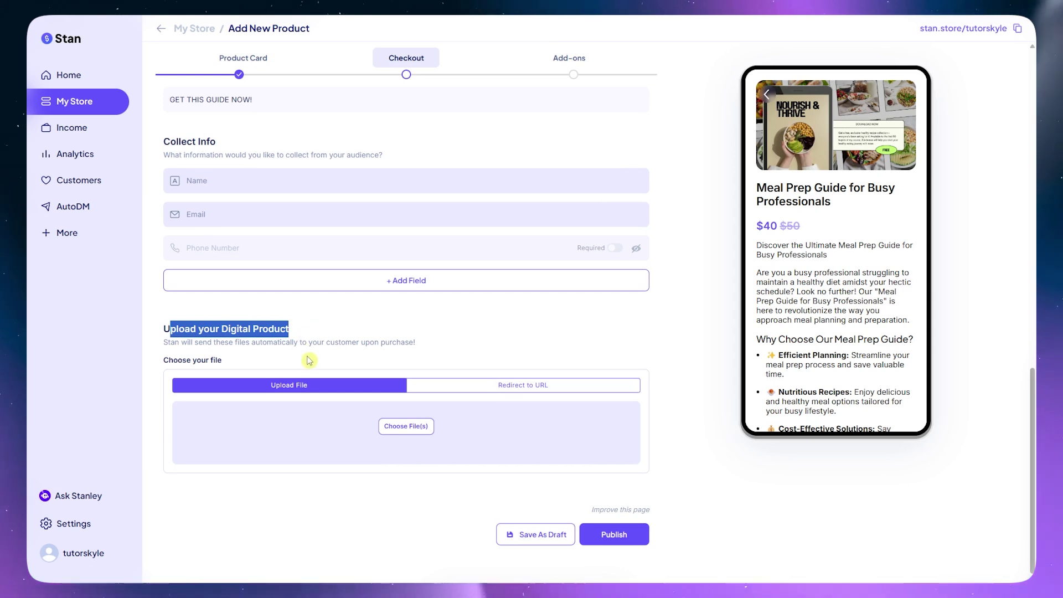
click(537, 385)
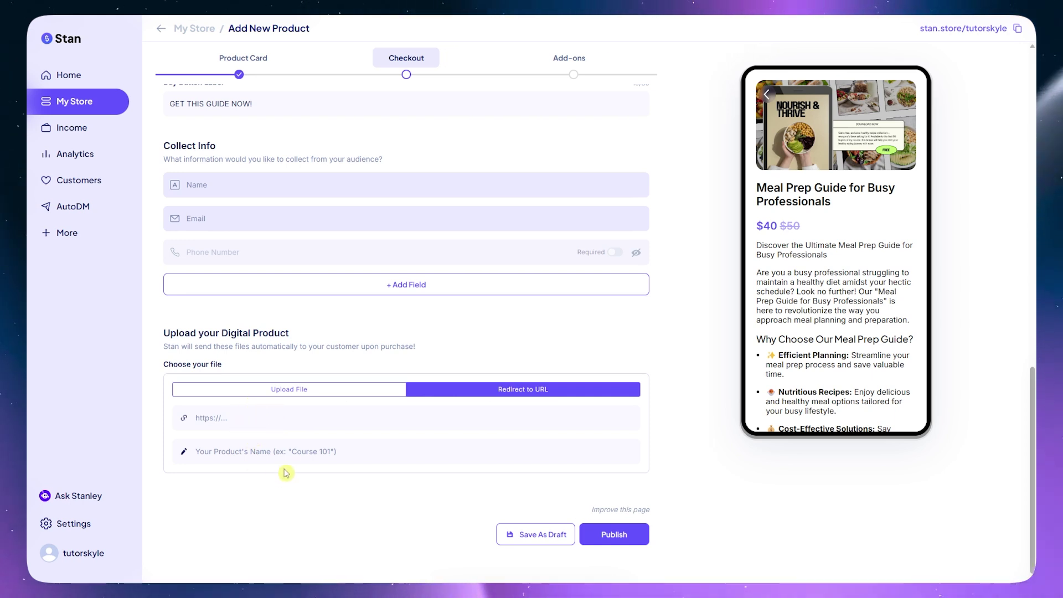
click(220, 450)
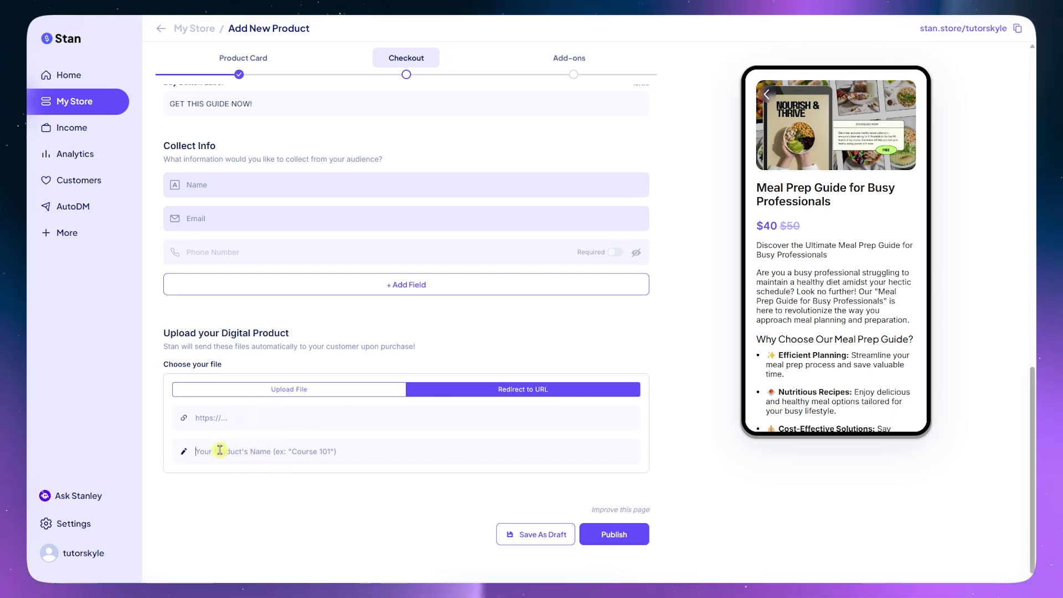
click(270, 394)
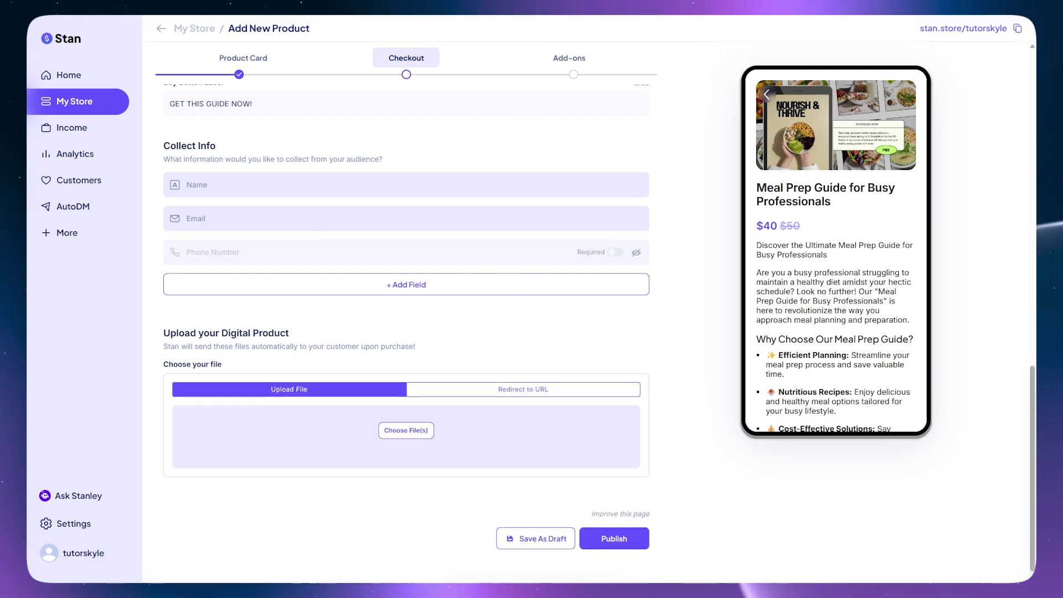
- Upload "Meal prep guide for busy professionals.pdf" as the digital product, publish the product, and dismiss the notification
drag(446, 344, 371, 444)
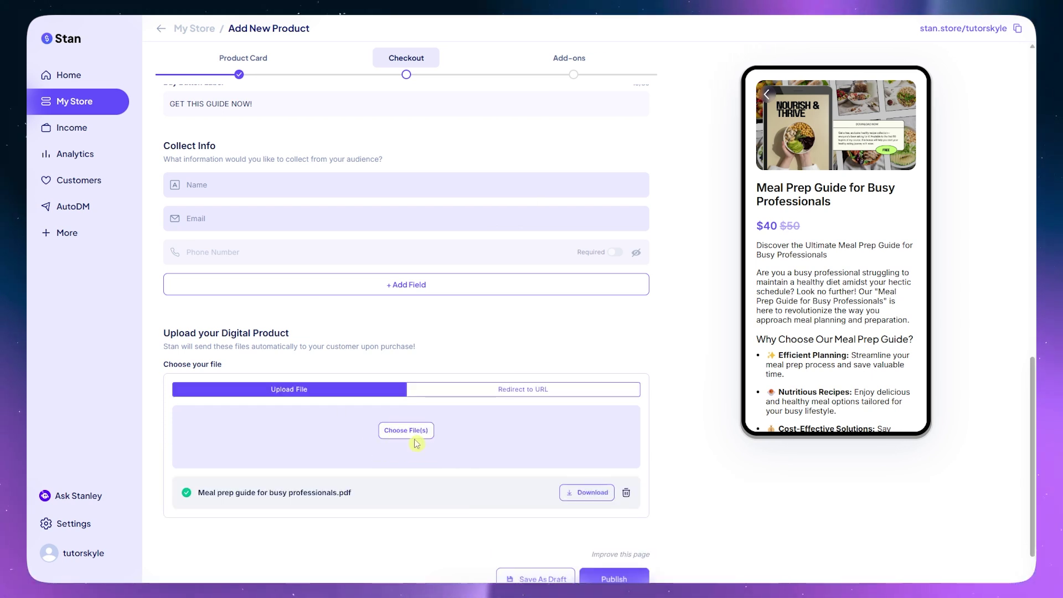
scroll(408, 440, down, 1)
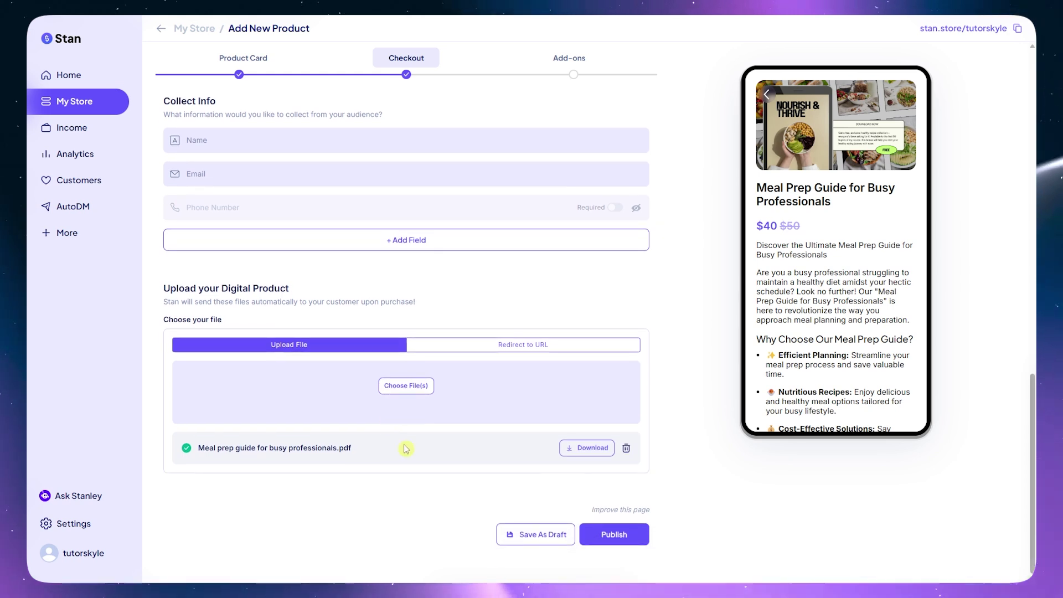
click(626, 537)
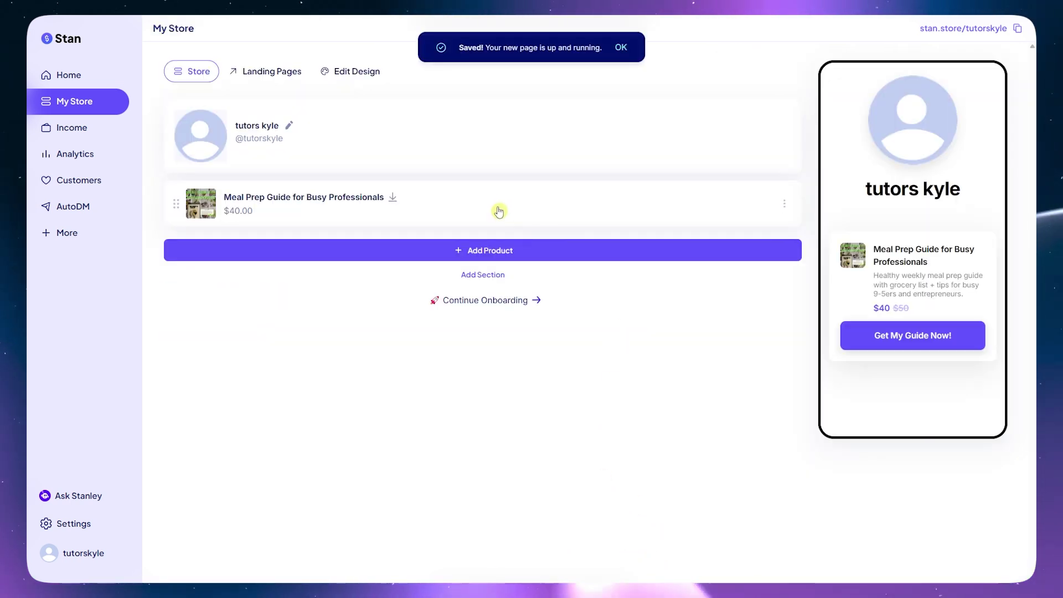
mouse_move(470, 48)
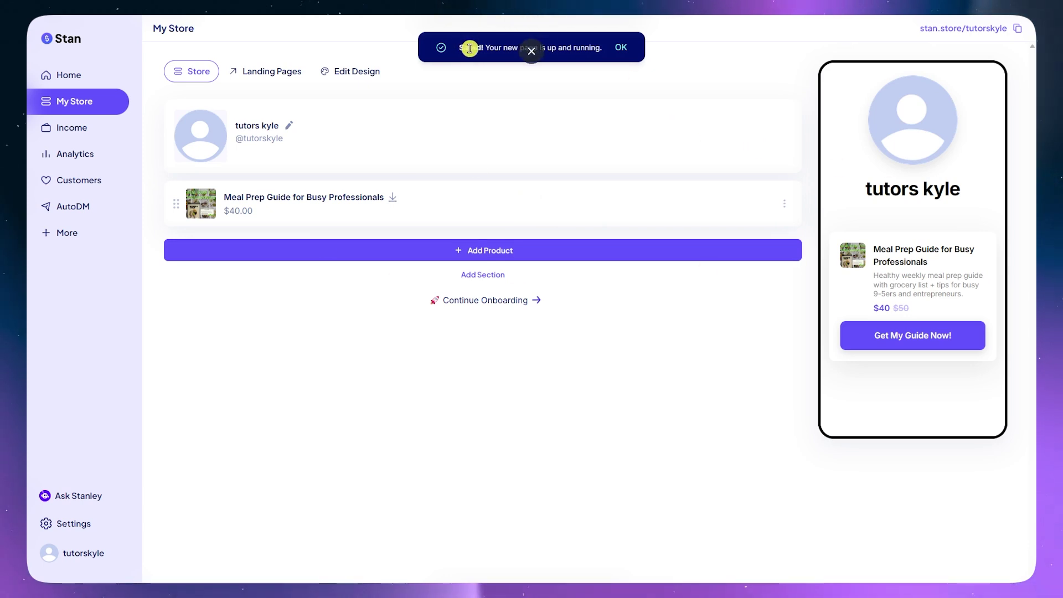
click(532, 51)
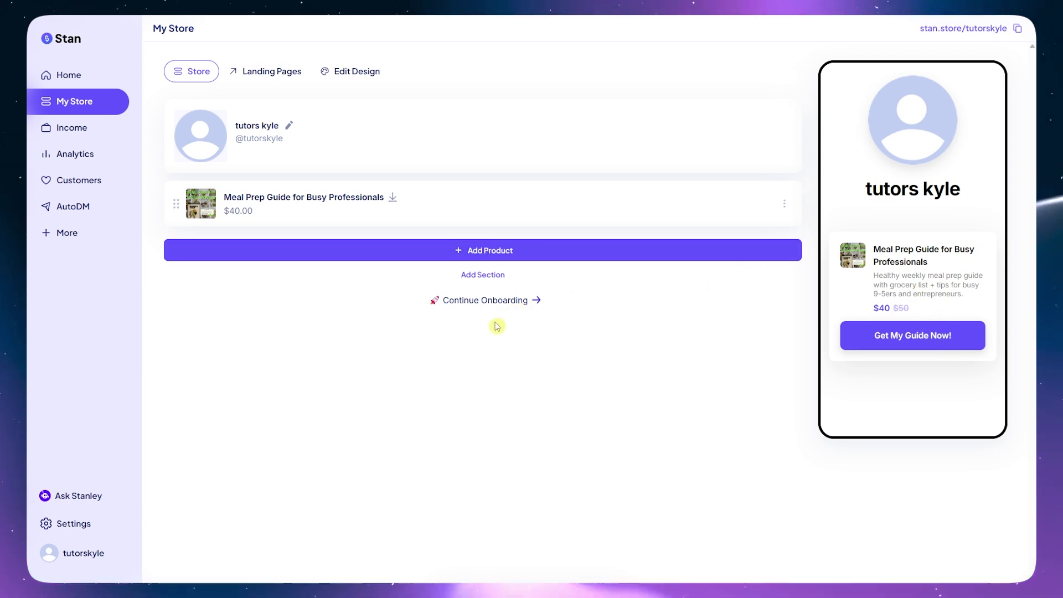
- Continue onboarding to view the store launch checklist, and return to the store's product list
click(473, 302)
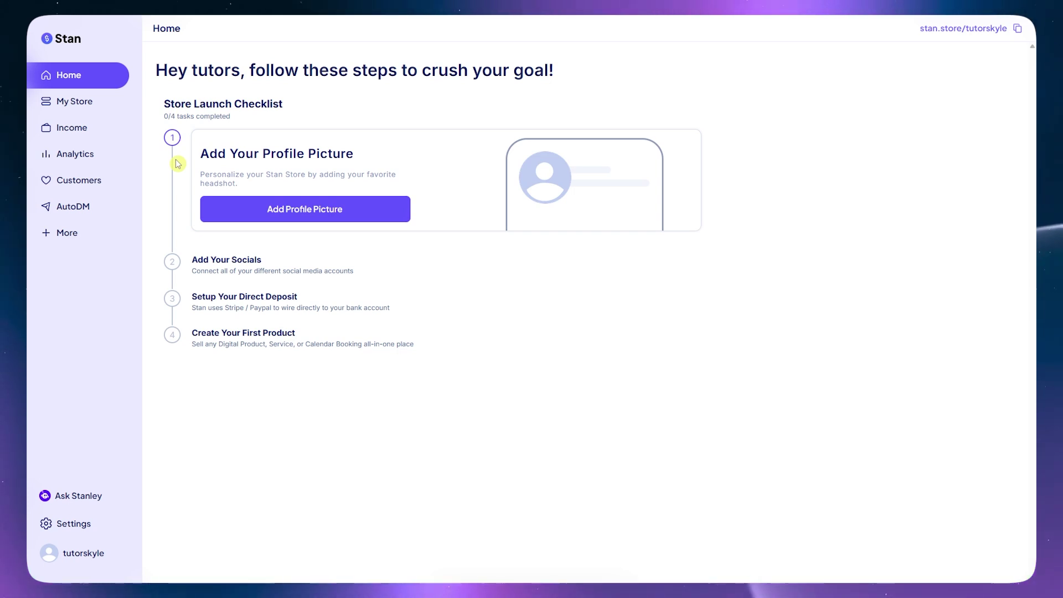
click(92, 108)
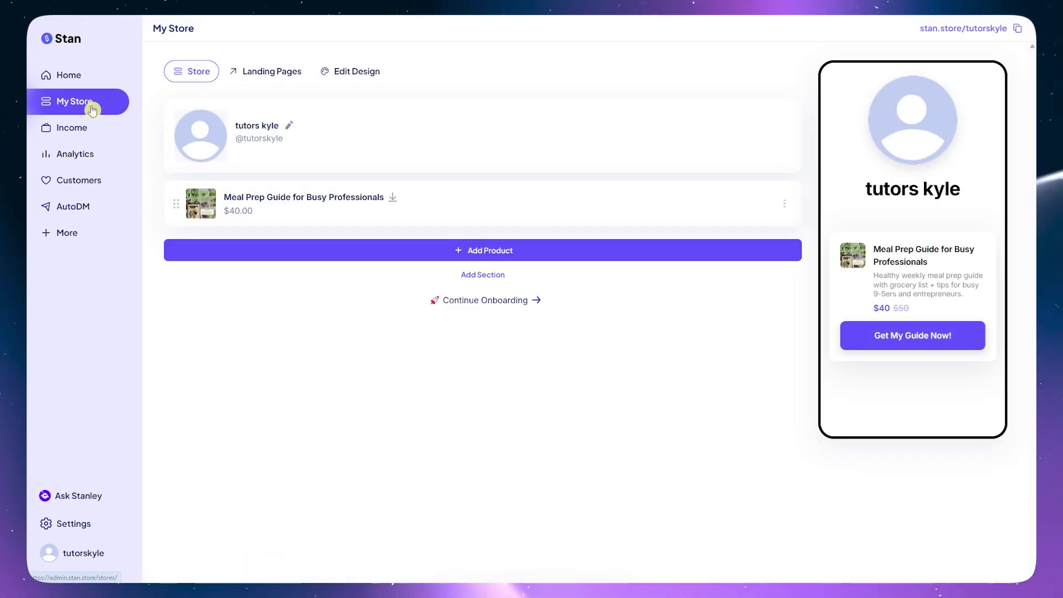